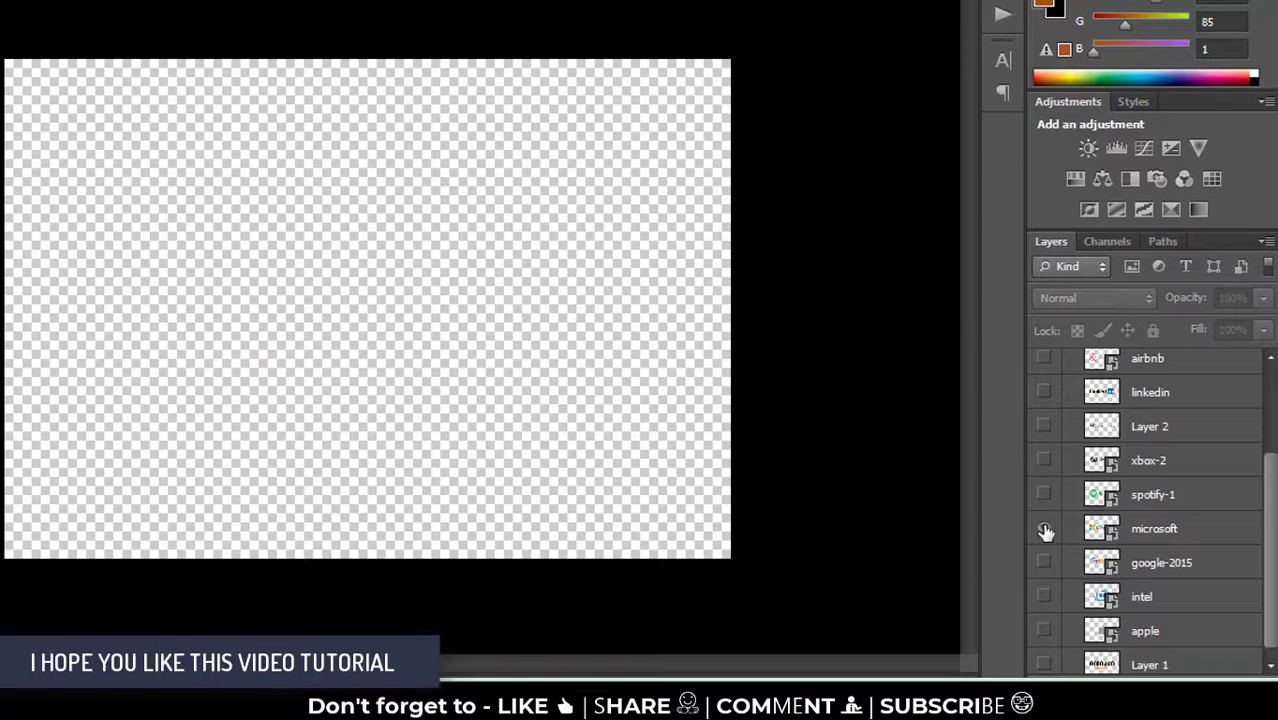
Step: Preview the microsoft, spotify-1, xbox-2, google-2015 and intel sample logos one at a time by toggling their layer visibility
{"action": "left_click", "coordinate": [1044, 525]}
{"action": "left_click", "coordinate": [1045, 500]}
{"action": "left_click", "coordinate": [1044, 495]}
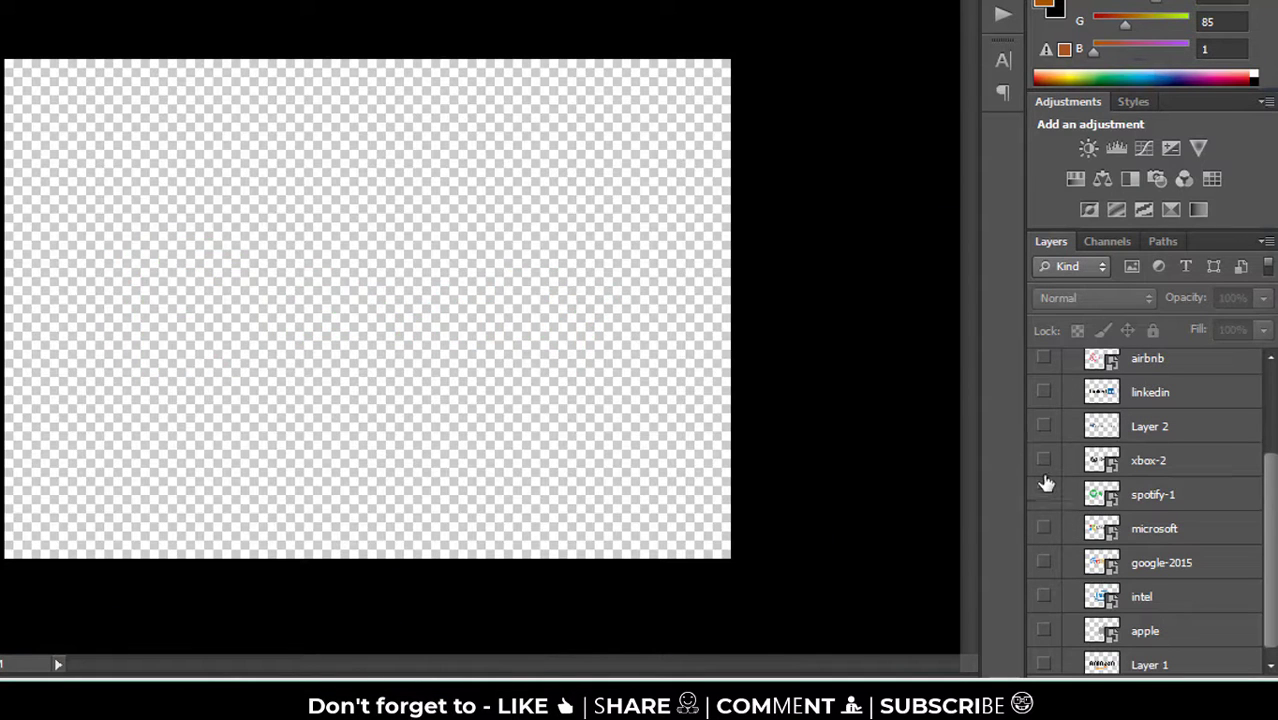
{"action": "left_click", "coordinate": [1044, 460]}
{"action": "left_click", "coordinate": [1044, 460]}
{"action": "left_click", "coordinate": [1044, 563]}
{"action": "left_click", "coordinate": [1044, 563]}
{"action": "left_click", "coordinate": [1043, 597]}
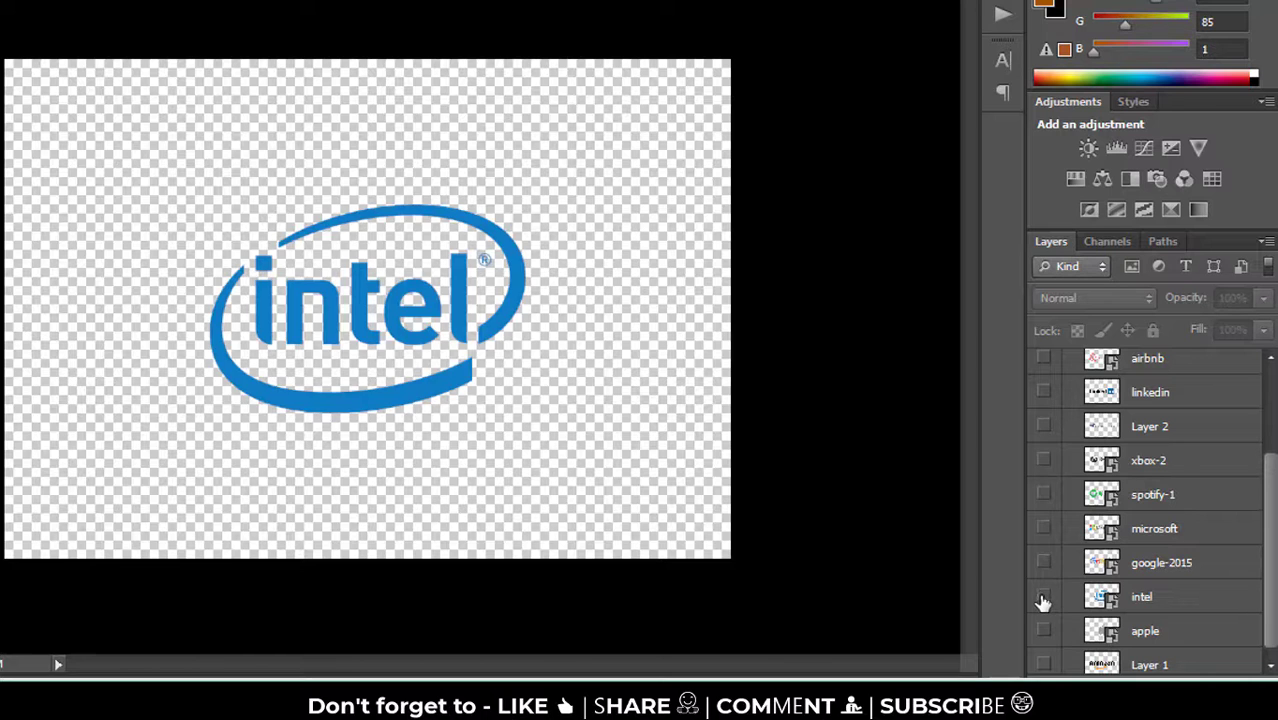
{"action": "left_click", "coordinate": [1043, 598]}
Step: Preview the apple and Layer 1 sample logos, hide them again, and collapse the Samples group
{"action": "left_click", "coordinate": [1044, 631]}
{"action": "left_click", "coordinate": [1044, 631]}
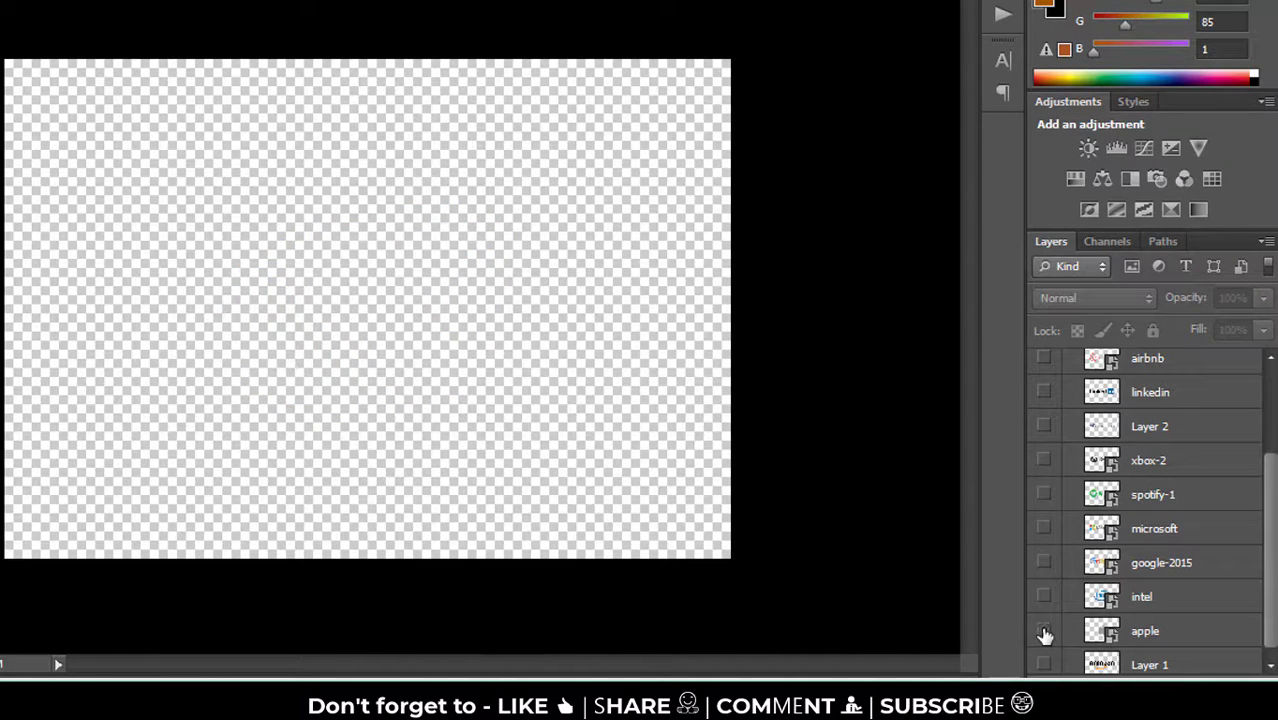
{"action": "left_click", "coordinate": [1044, 665]}
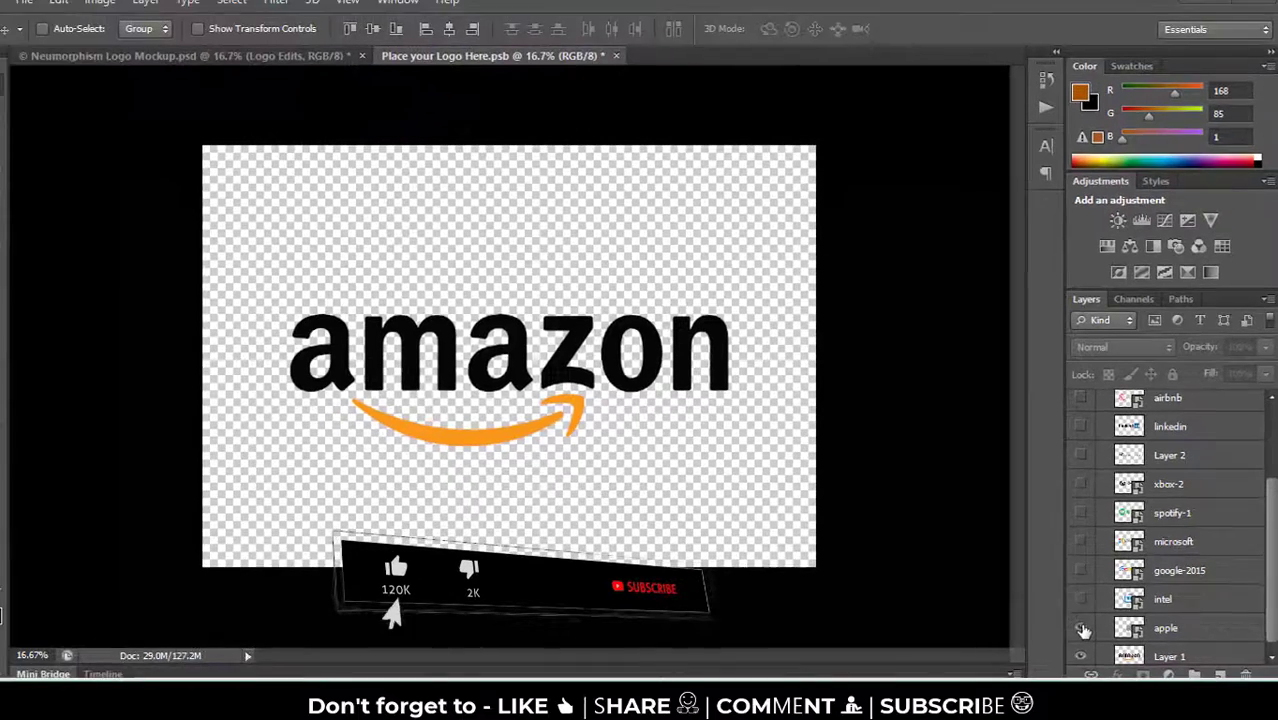
{"action": "left_click", "coordinate": [1049, 630]}
{"action": "left_click", "coordinate": [1049, 663]}
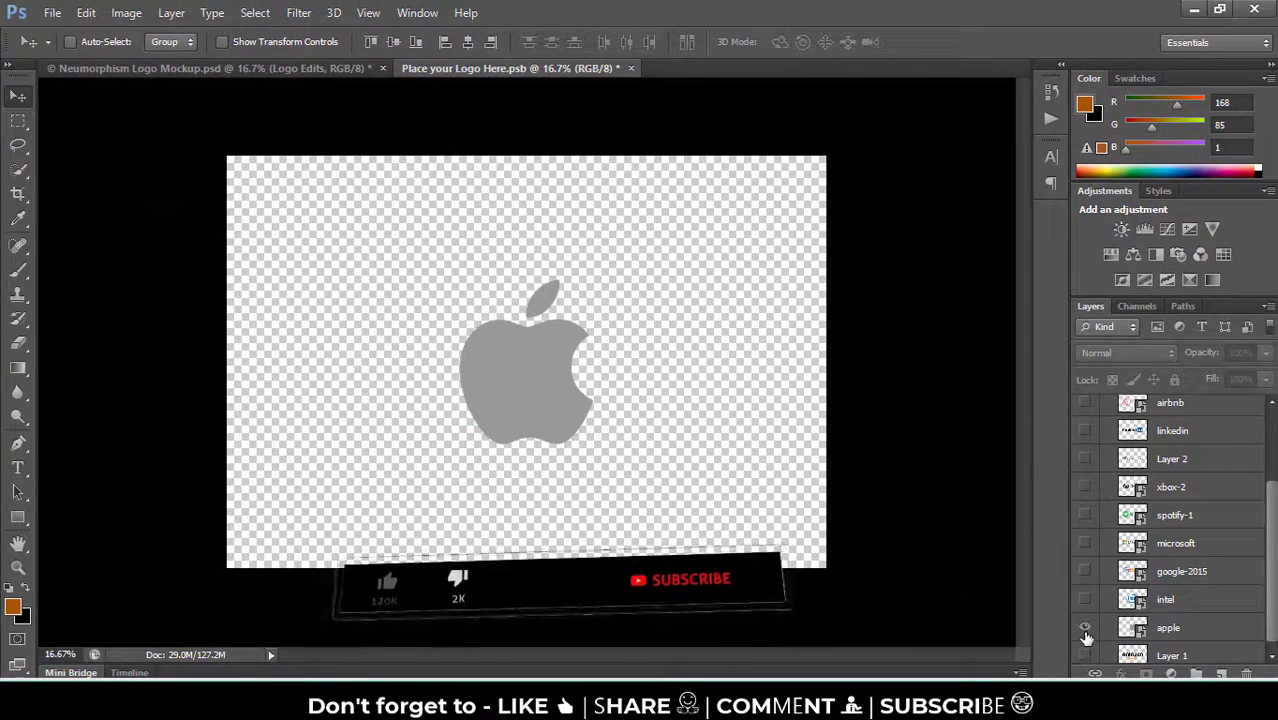
{"action": "left_click", "coordinate": [1085, 630]}
{"action": "scroll", "coordinate": [1112, 570], "scroll_direction": "up", "scroll_amount": 3}
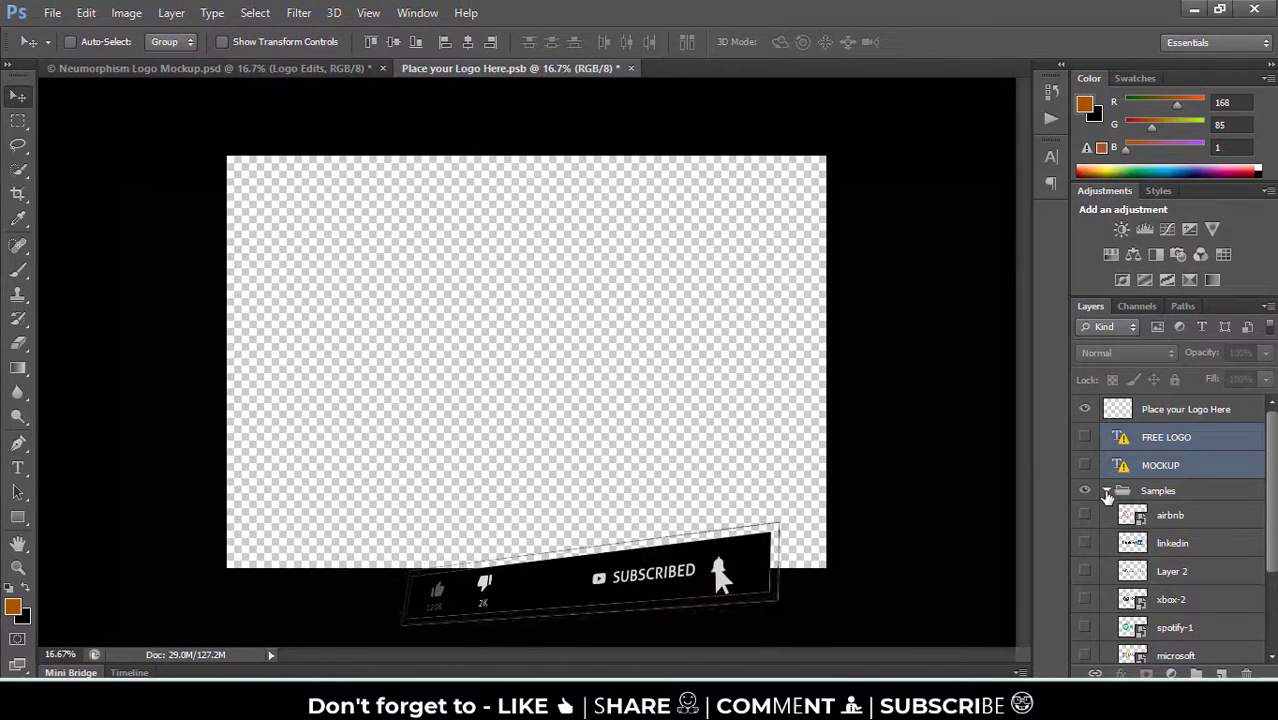
{"action": "left_click", "coordinate": [1106, 491]}
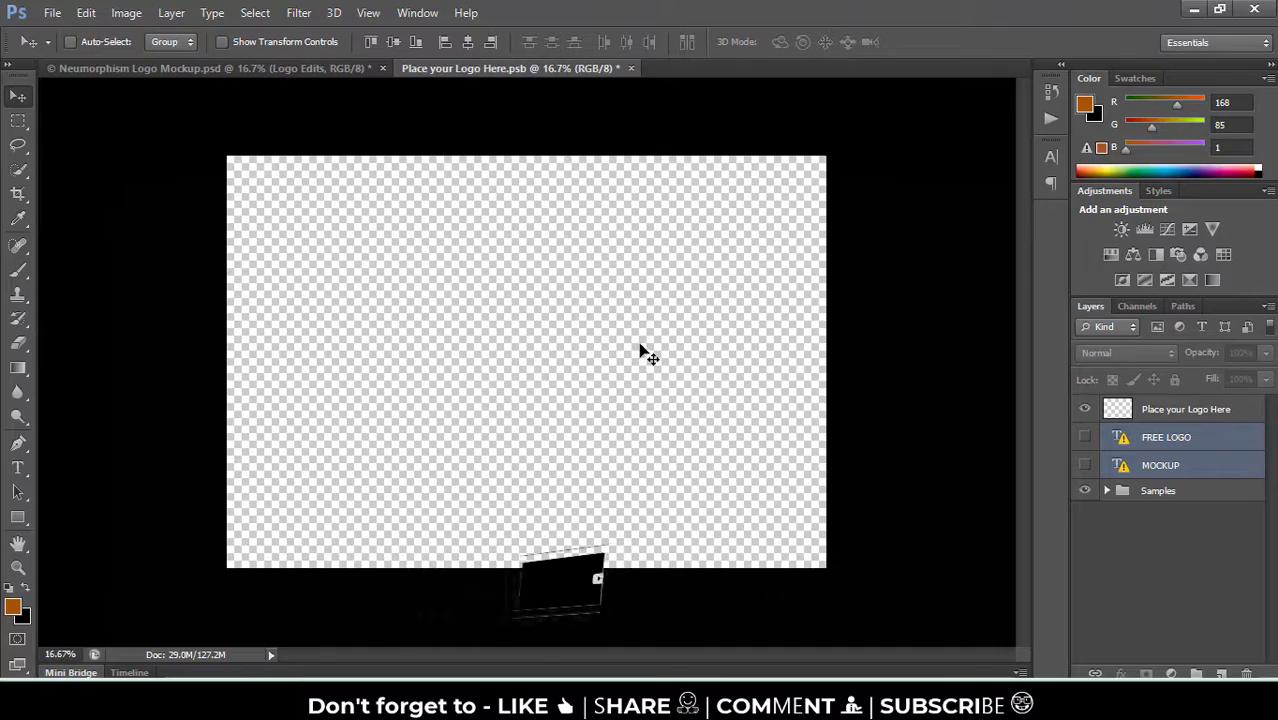
{"action": "left_click", "coordinate": [52, 12]}
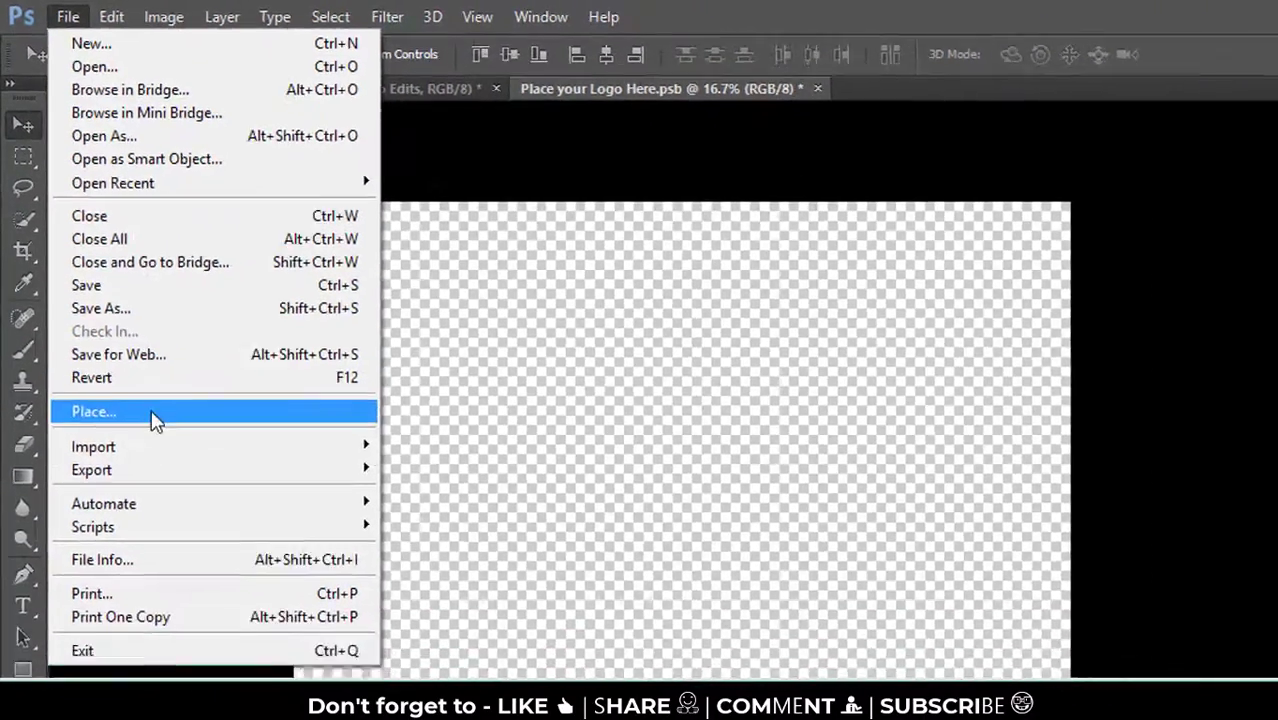
{"action": "left_click", "coordinate": [148, 448]}
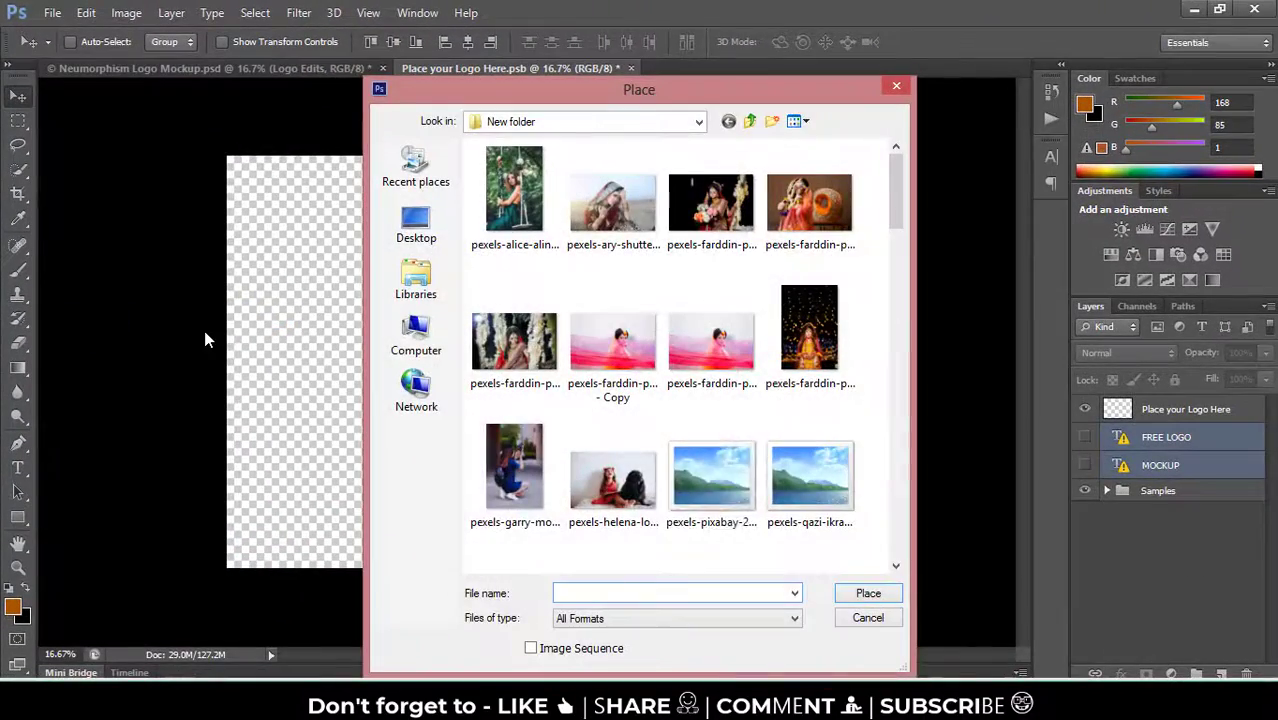
{"action": "left_click", "coordinate": [499, 451]}
{"action": "left_click", "coordinate": [896, 87]}
Step: Bring the OZ Logo file from outside the program into the Place your Logo Here.psb document as a new layer
{"action": "left_click", "coordinate": [1195, 10]}
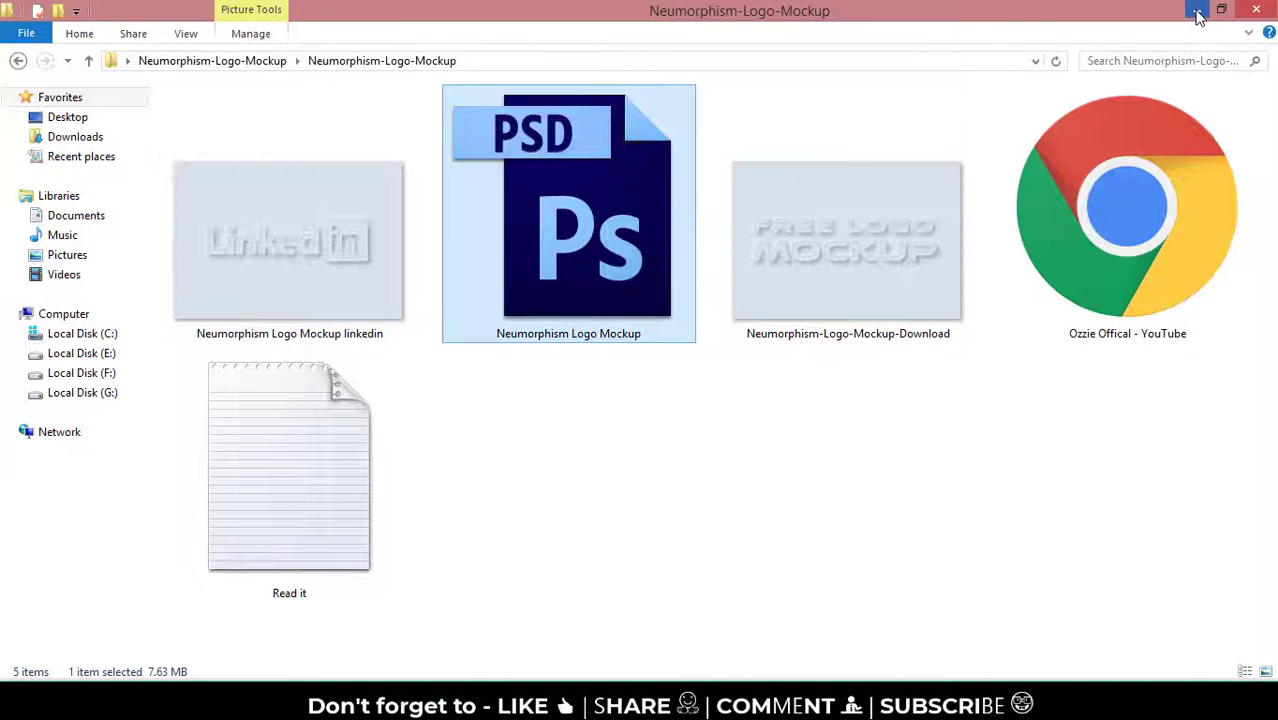
{"action": "left_click", "coordinate": [801, 458]}
{"action": "left_click", "coordinate": [1198, 9]}
{"action": "left_click_drag", "start_coordinate": [55, 237], "coordinate": [325, 342]}
{"action": "left_click_drag", "start_coordinate": [448, 434], "coordinate": [622, 446]}
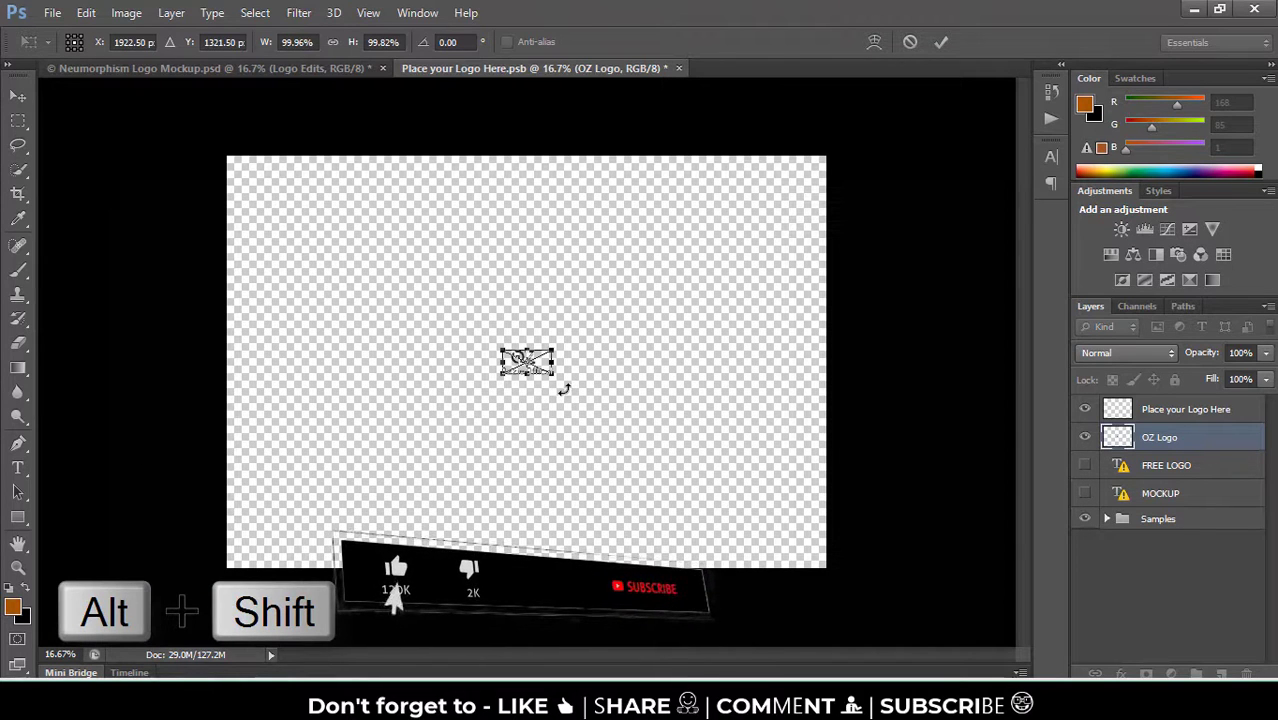
Step: Enlarge the placed OZ Logo proportionally about its centre, and close Place your Logo Here.psb with its changes saved
{"action": "left_click_drag", "start_coordinate": [553, 380], "coordinate": [689, 485]}
{"action": "key", "text": "Return"}
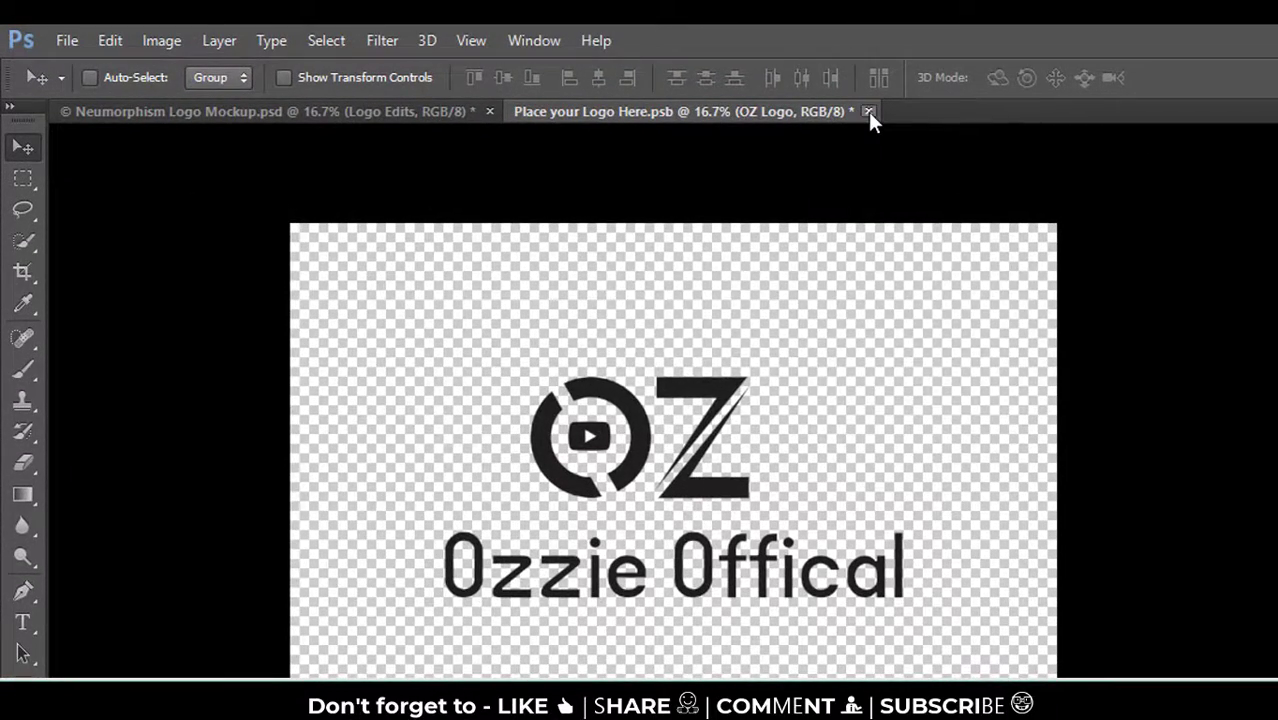
{"action": "left_click", "coordinate": [868, 111]}
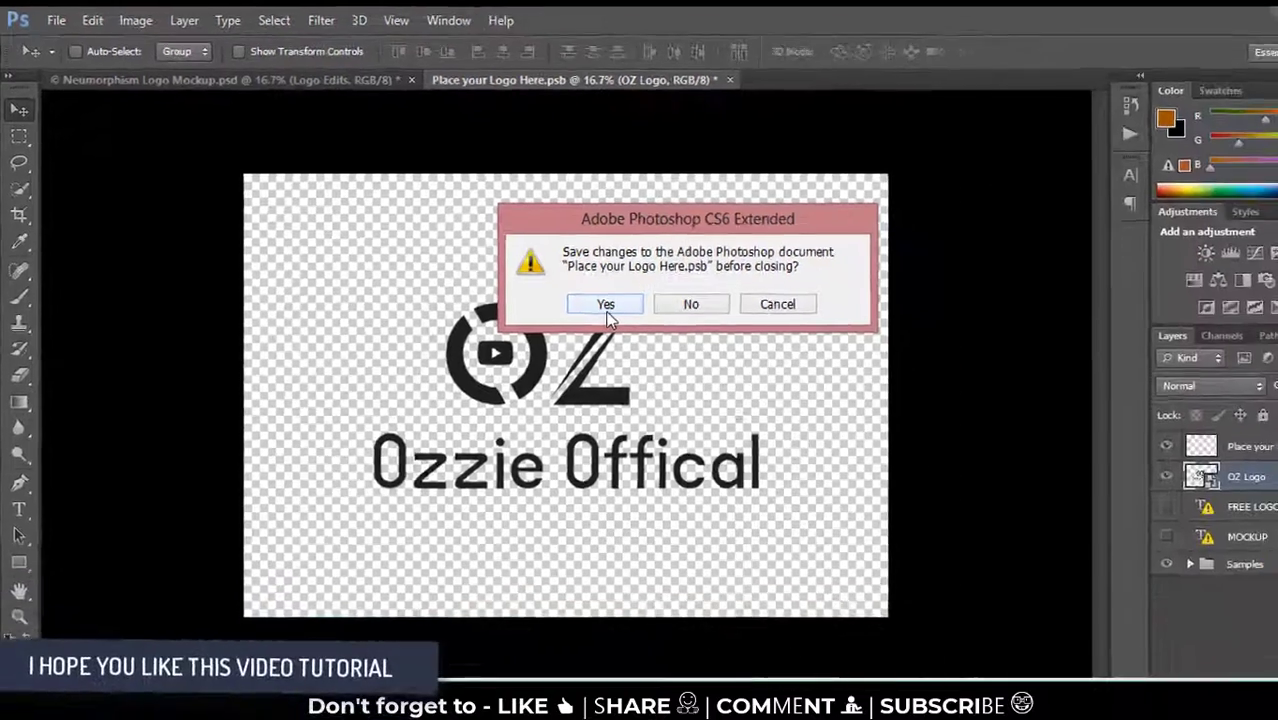
{"action": "left_click", "coordinate": [710, 371]}
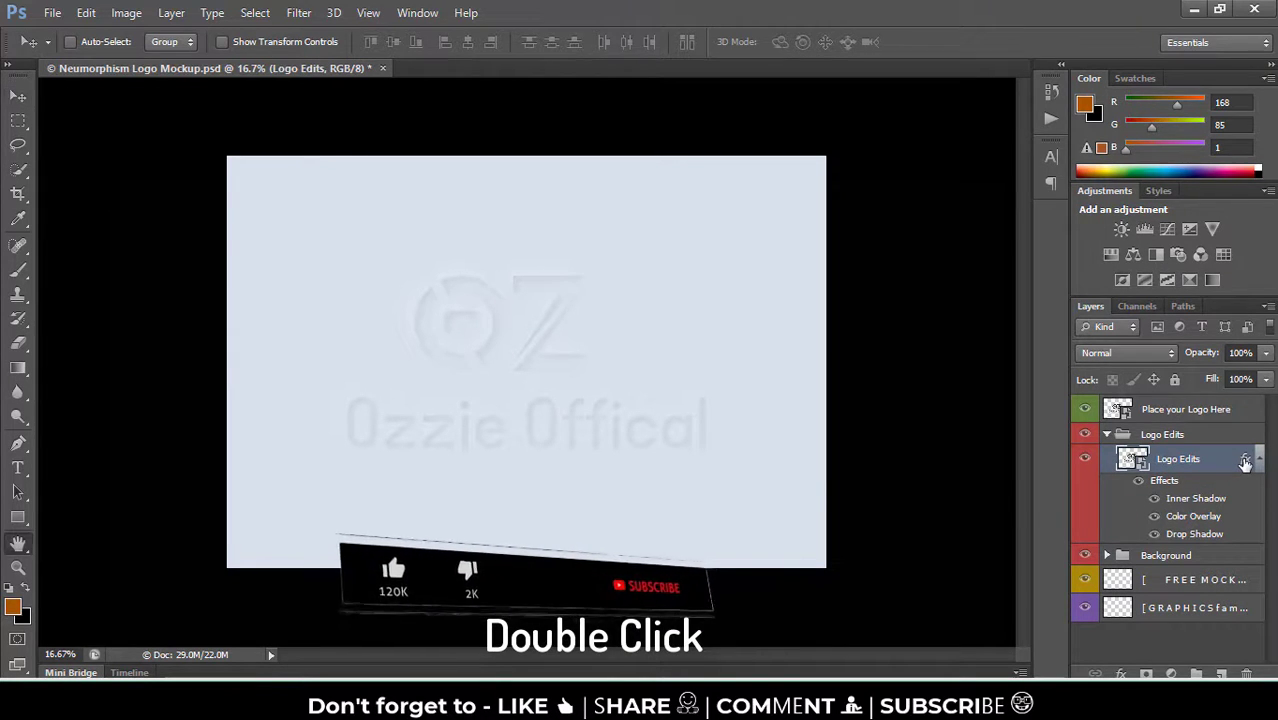
Step: Open the Logo Edits layer's style settings and try Bevel & Emboss with Texture but without Contour
{"action": "double_click", "coordinate": [1242, 468]}
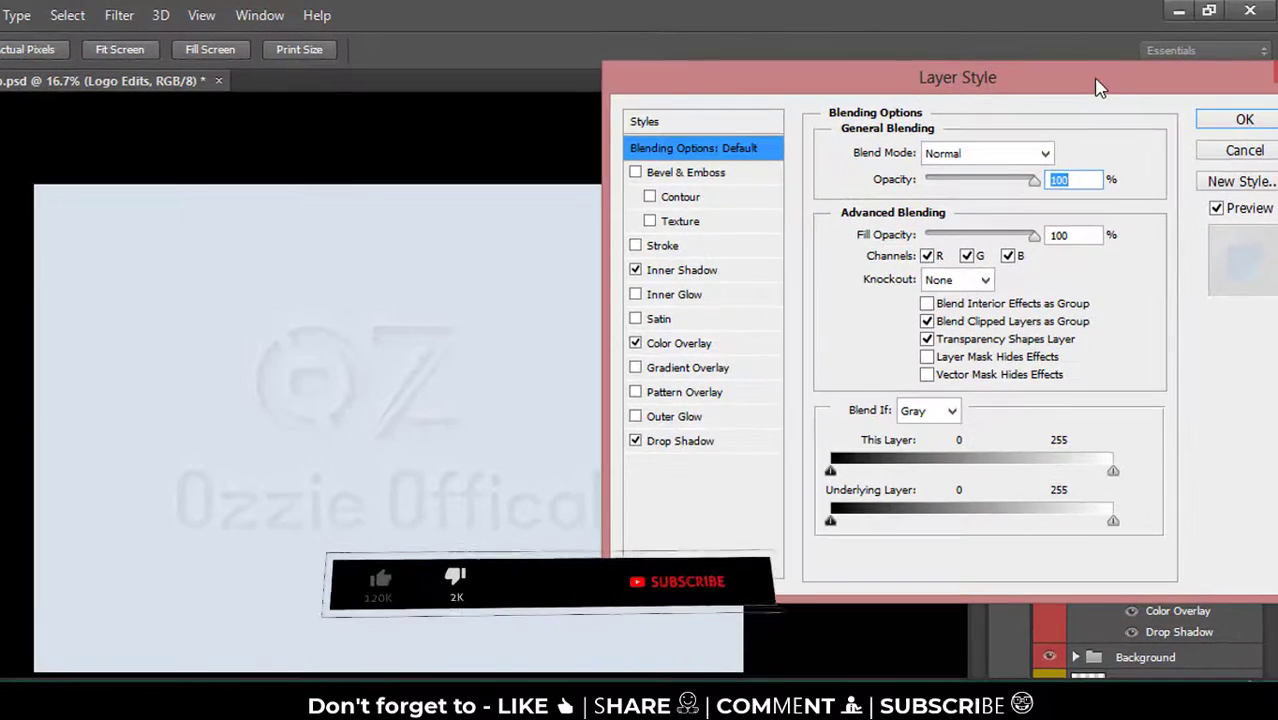
{"action": "left_click_drag", "start_coordinate": [1080, 98], "coordinate": [1048, 146]}
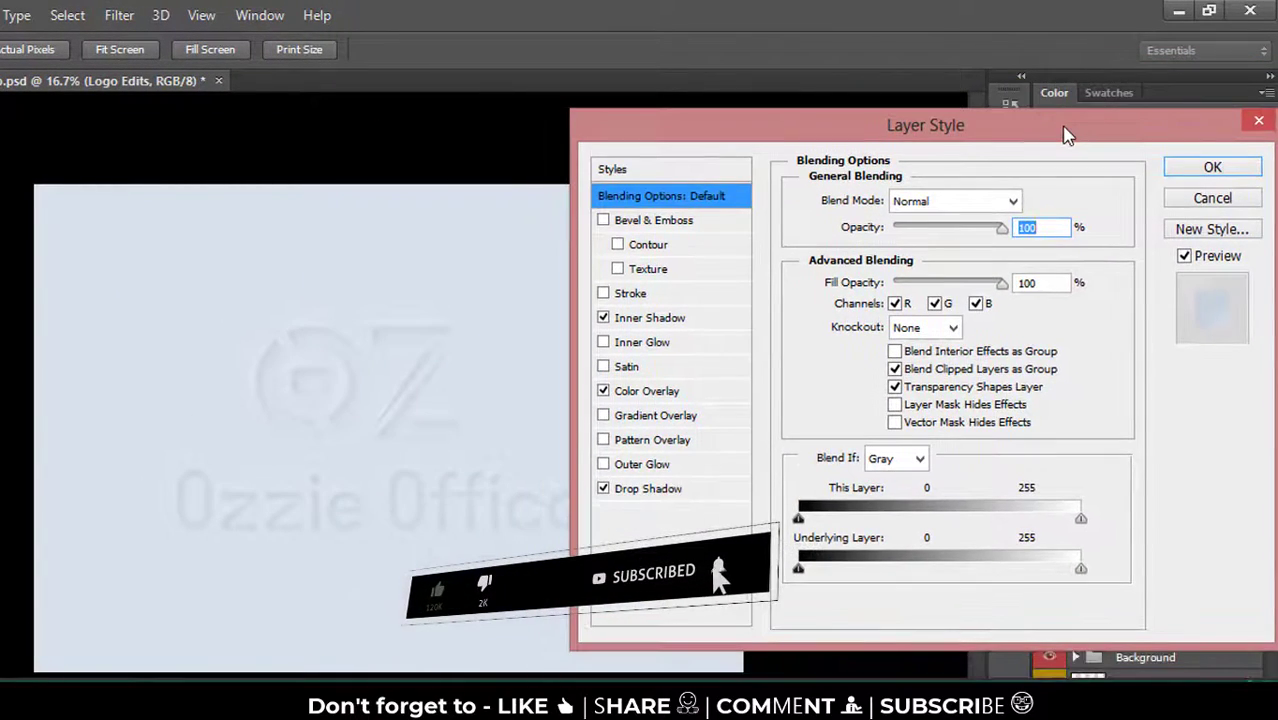
{"action": "left_click", "coordinate": [603, 221]}
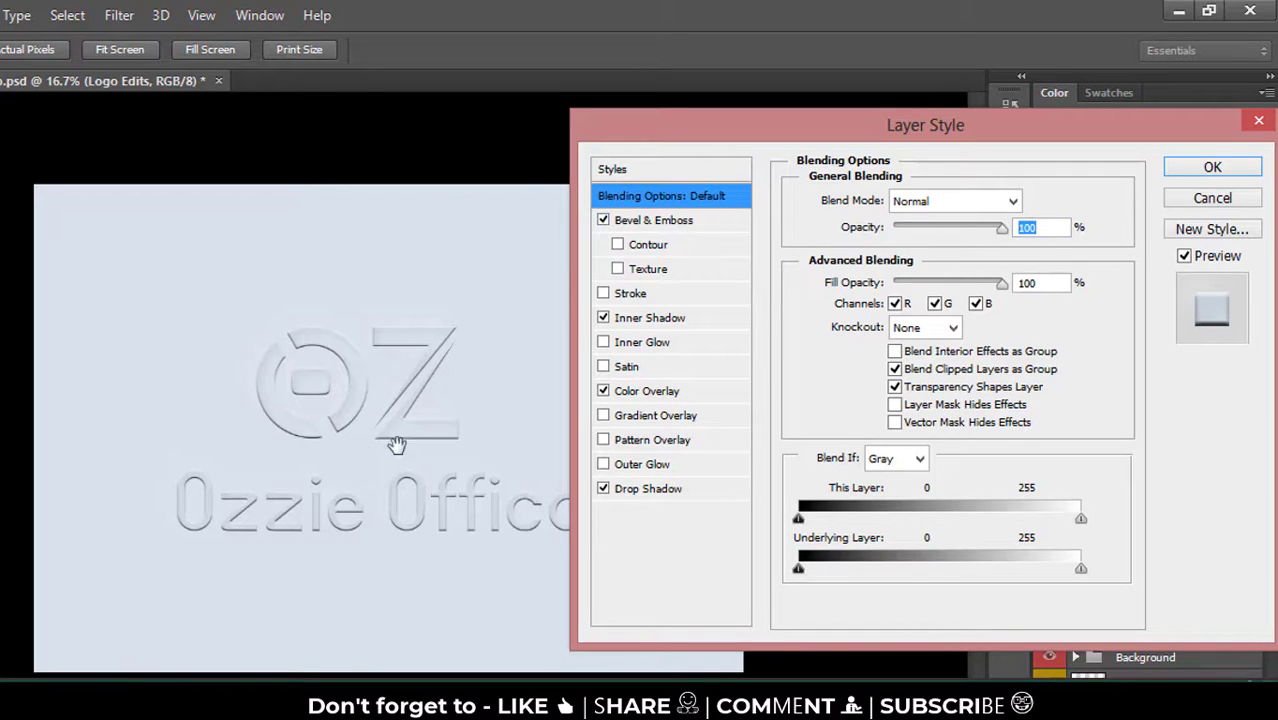
{"action": "left_click", "coordinate": [618, 269]}
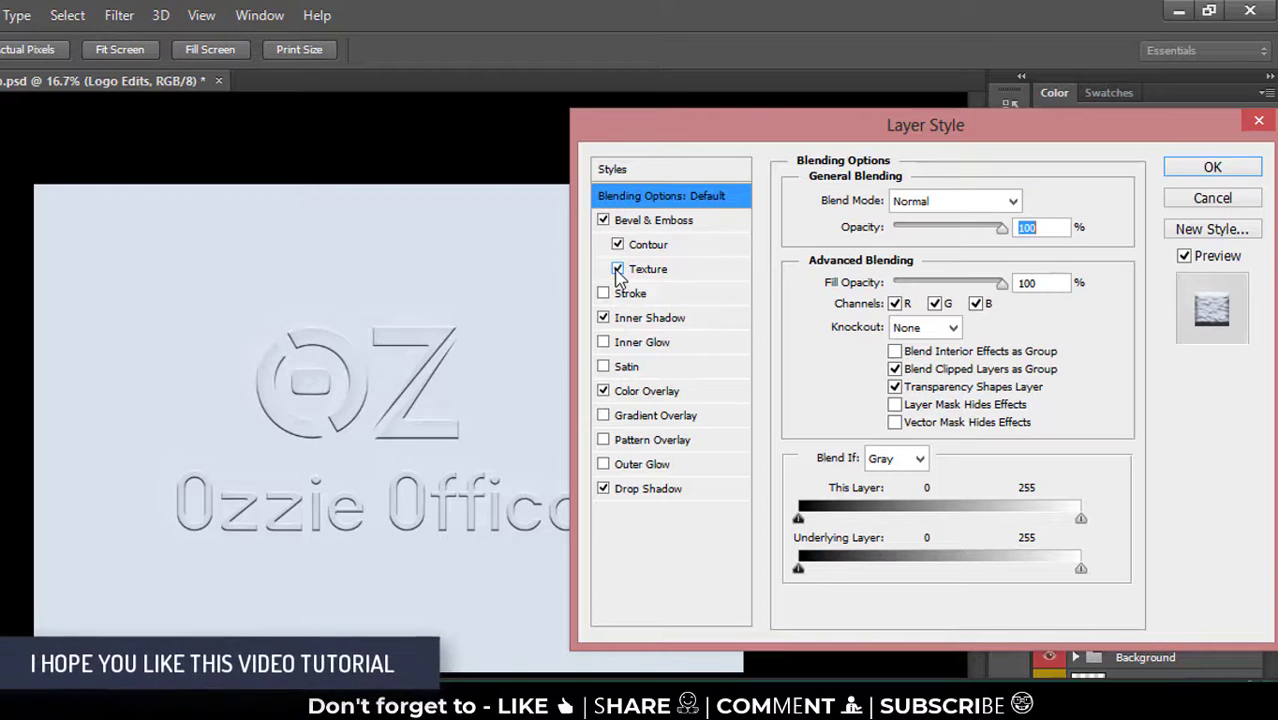
{"action": "left_click", "coordinate": [618, 245]}
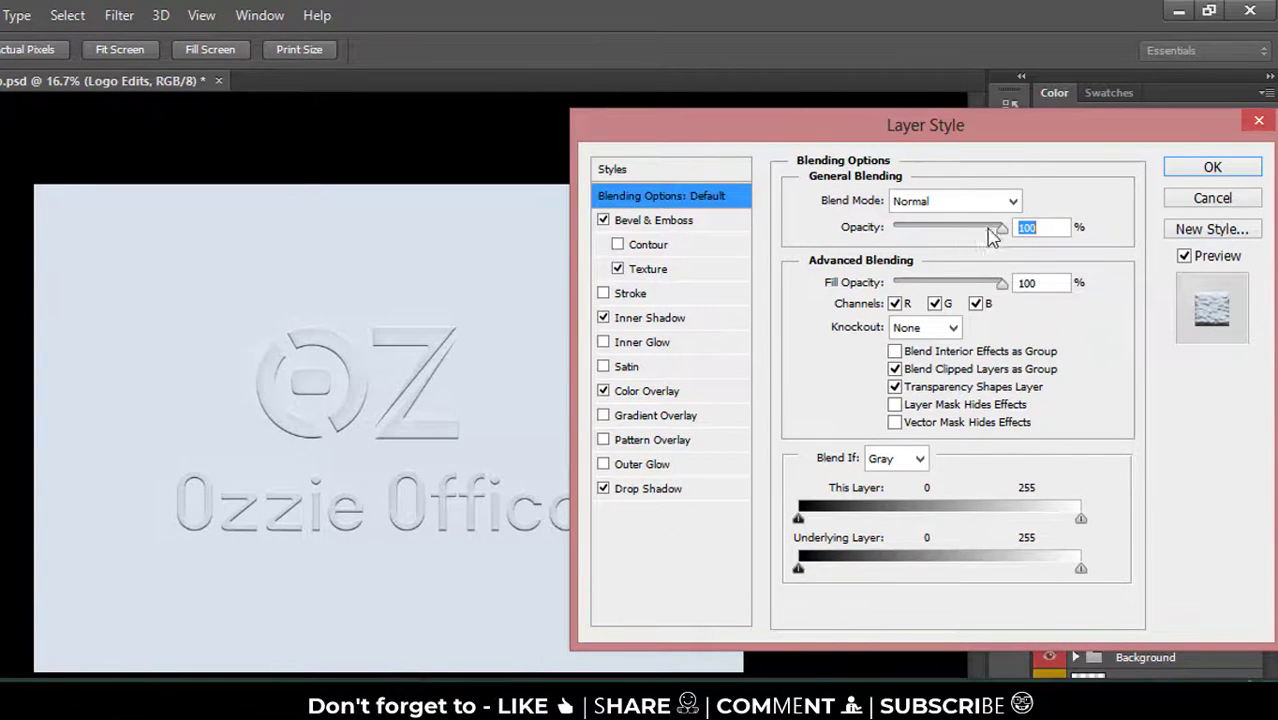
Step: Try different opacity and channel settings in the blending options, keeping opacity at 100% and excluding the red channel
{"action": "left_click_drag", "start_coordinate": [1003, 232], "coordinate": [917, 300]}
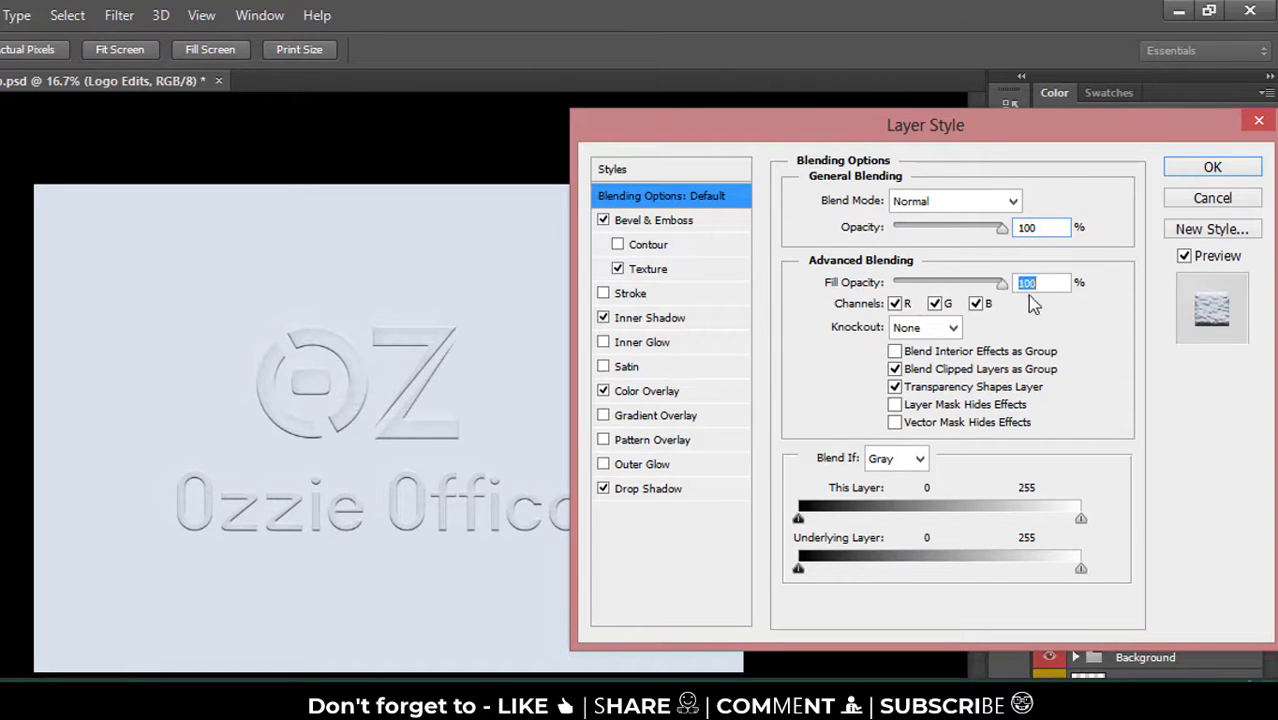
{"action": "left_click", "coordinate": [935, 304]}
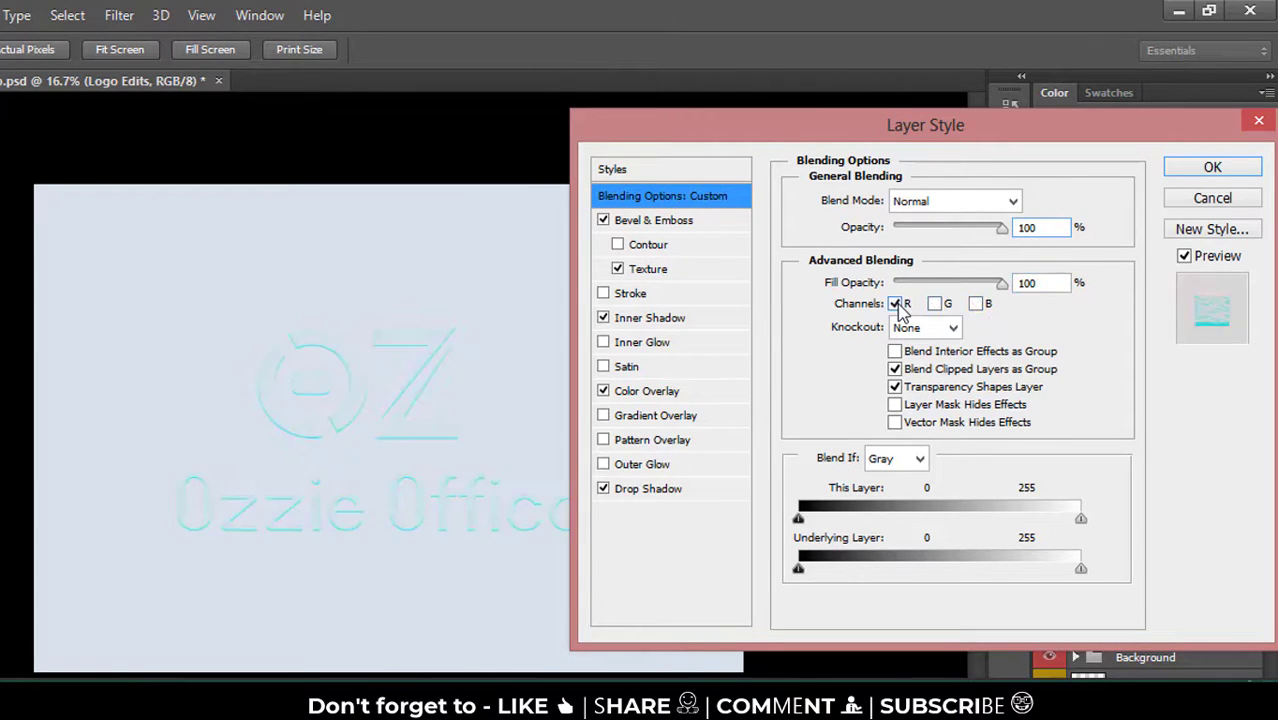
{"action": "left_click", "coordinate": [898, 304]}
{"action": "left_click", "coordinate": [935, 304]}
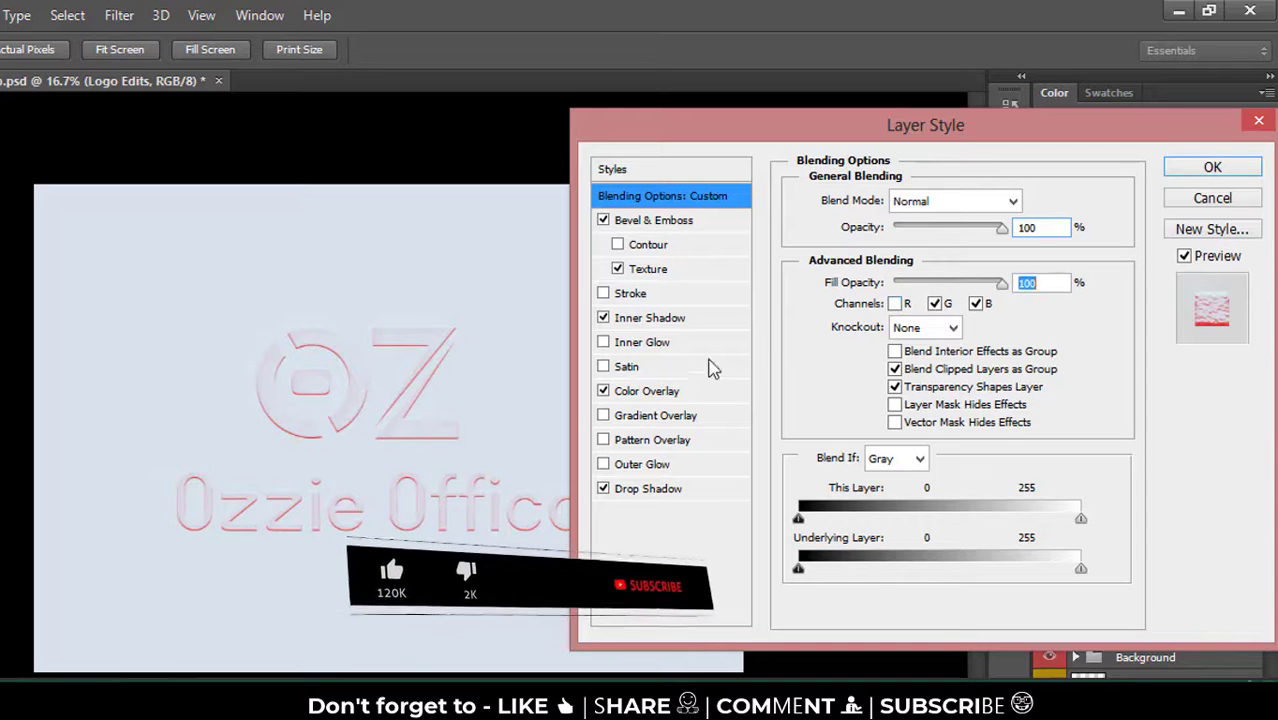
{"action": "left_click", "coordinate": [906, 354]}
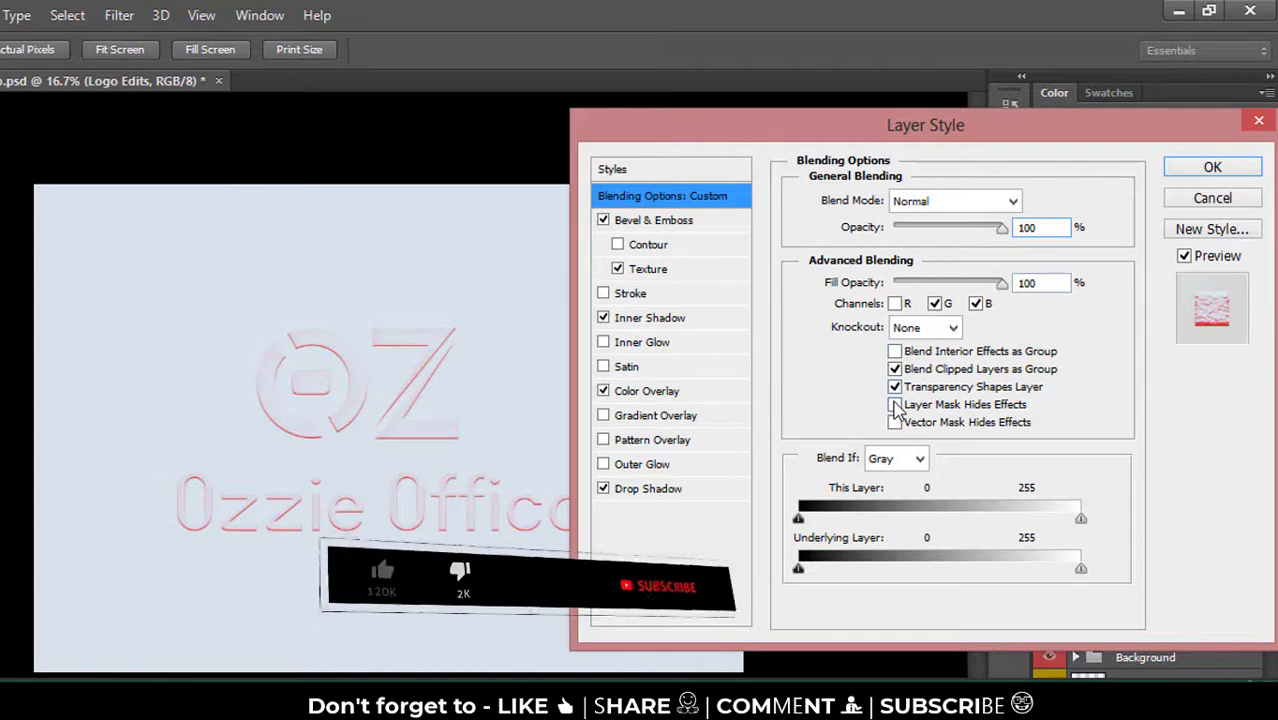
Step: Try the Satin and Stroke effects on the logo, switching each one off again
{"action": "left_click", "coordinate": [605, 367]}
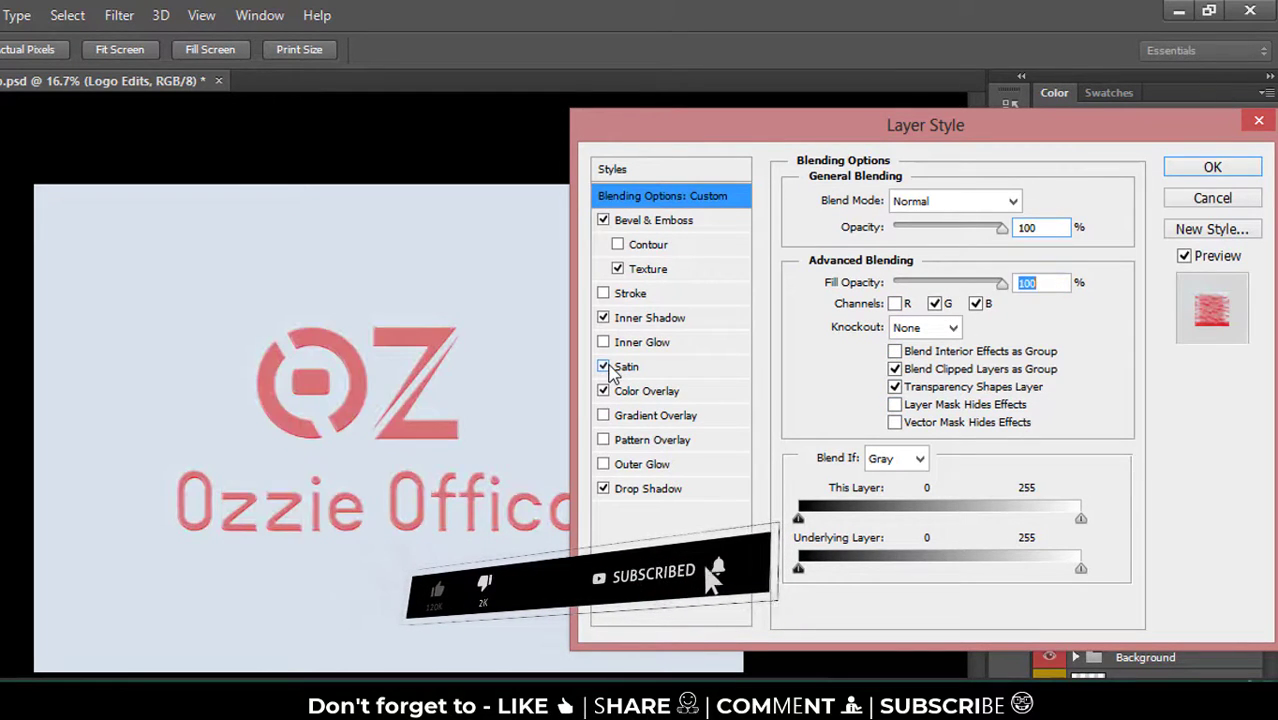
{"action": "left_click", "coordinate": [605, 367]}
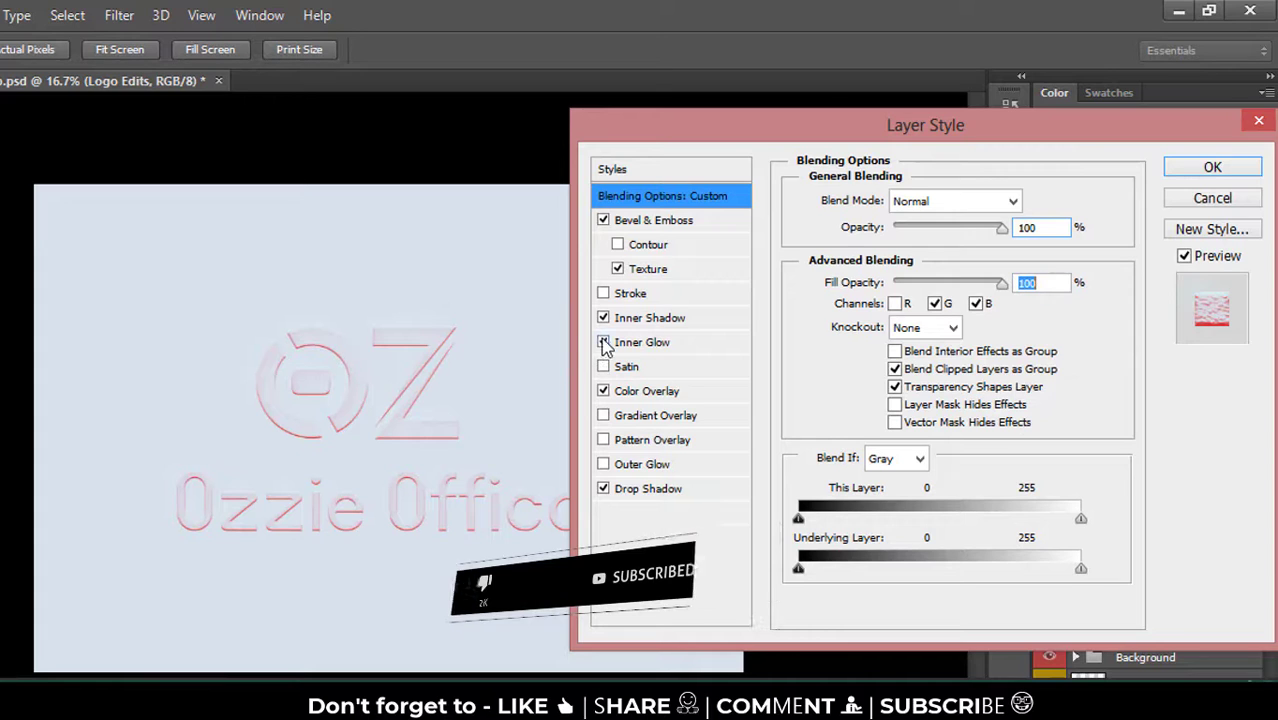
{"action": "left_click", "coordinate": [604, 294]}
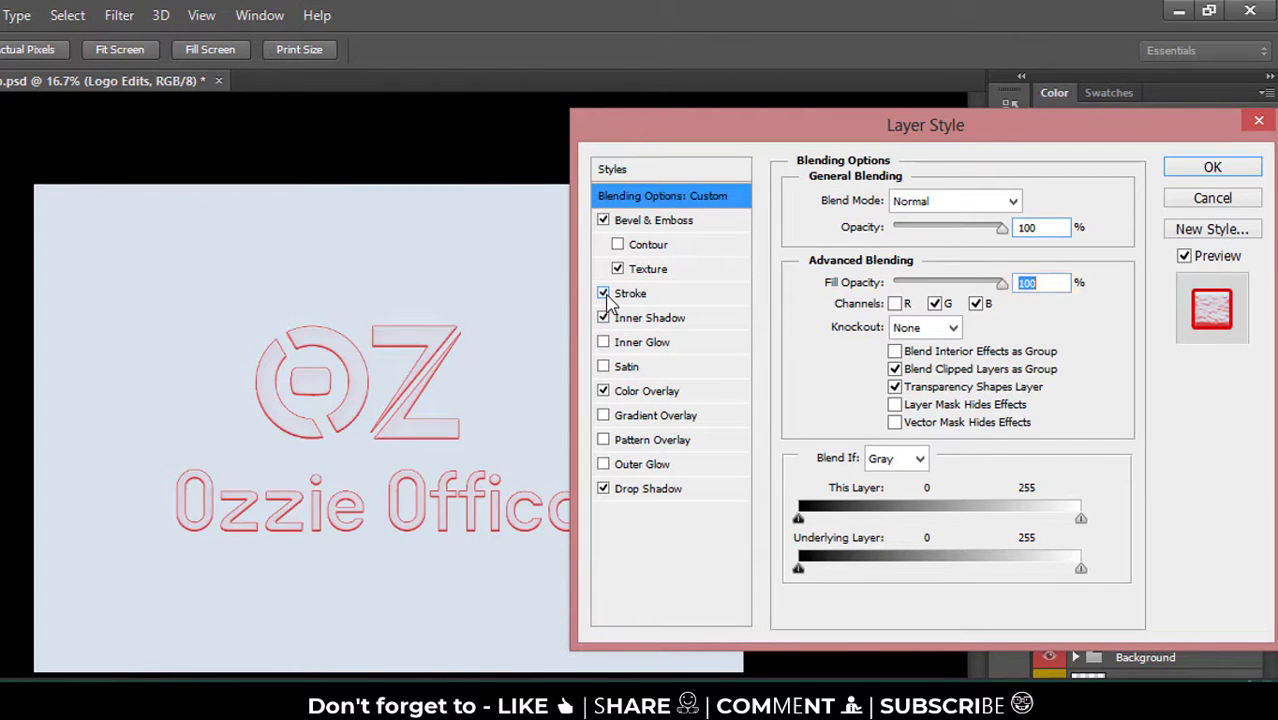
{"action": "left_click", "coordinate": [604, 294]}
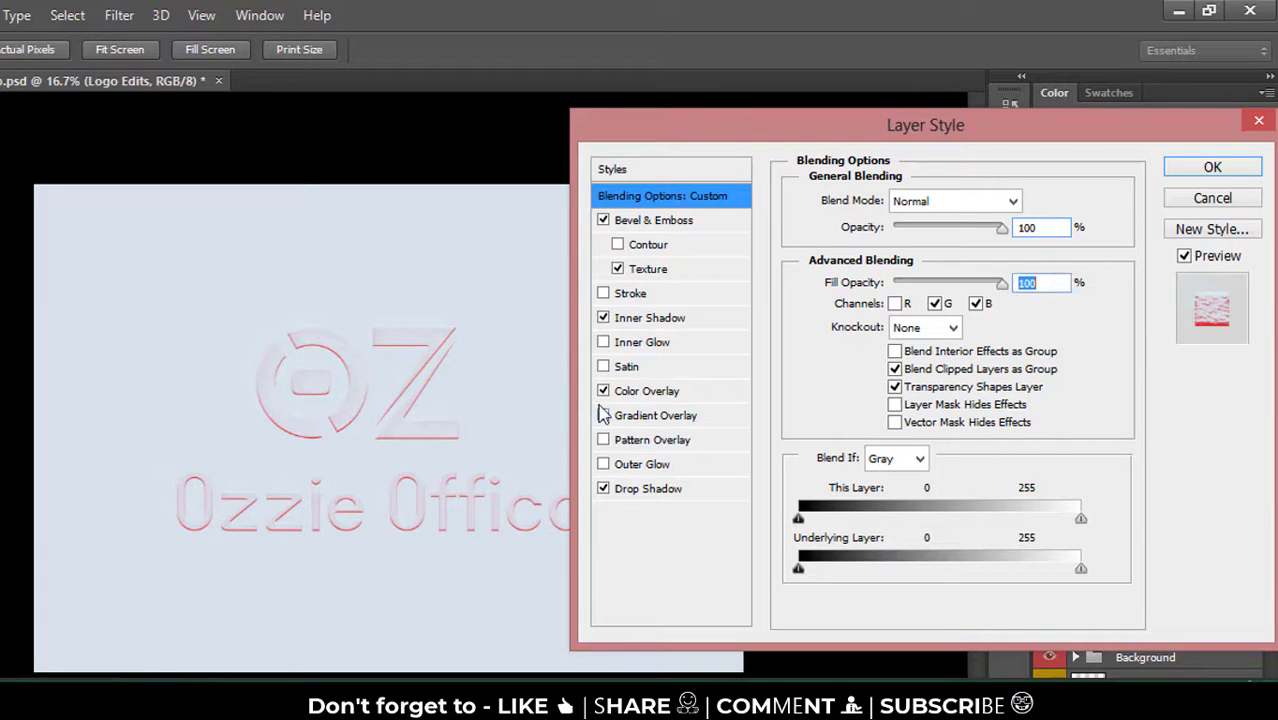
Step: Try a different blend mode for the logo layer, return it to Normal, and discard the layer style changes
{"action": "left_click", "coordinate": [945, 201]}
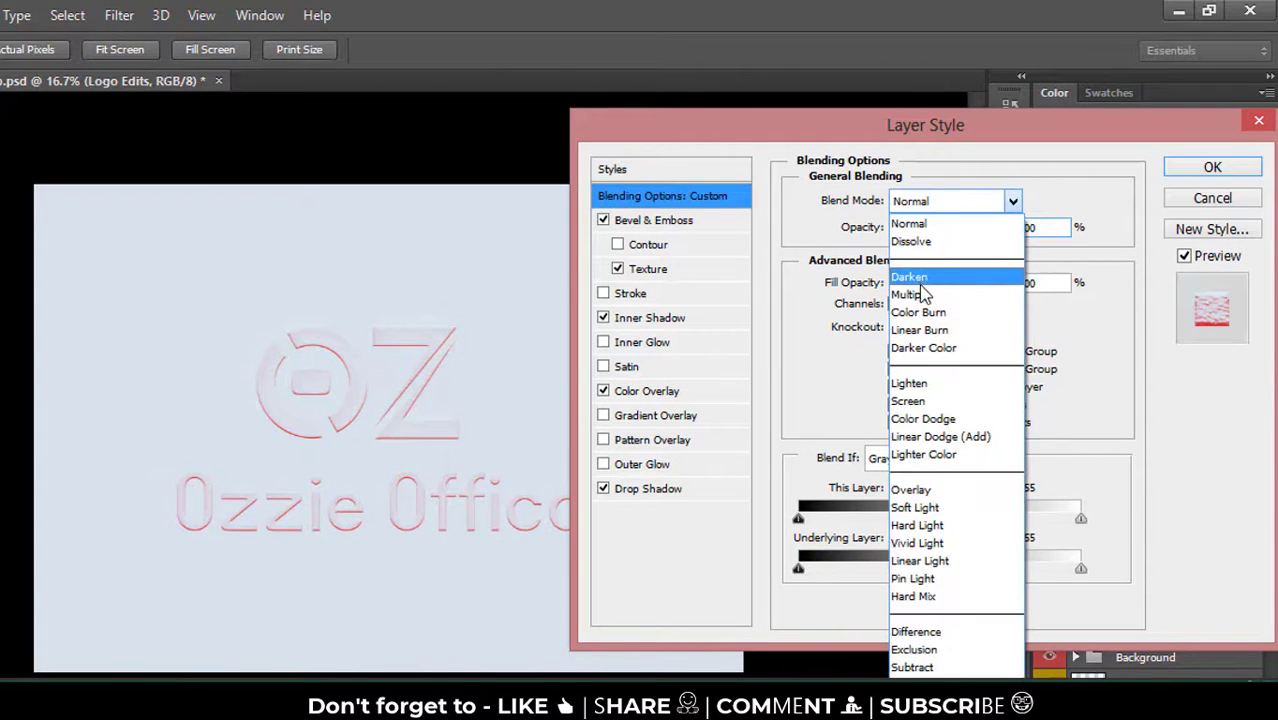
{"action": "left_click", "coordinate": [925, 294]}
{"action": "left_click", "coordinate": [936, 203]}
{"action": "left_click", "coordinate": [925, 220]}
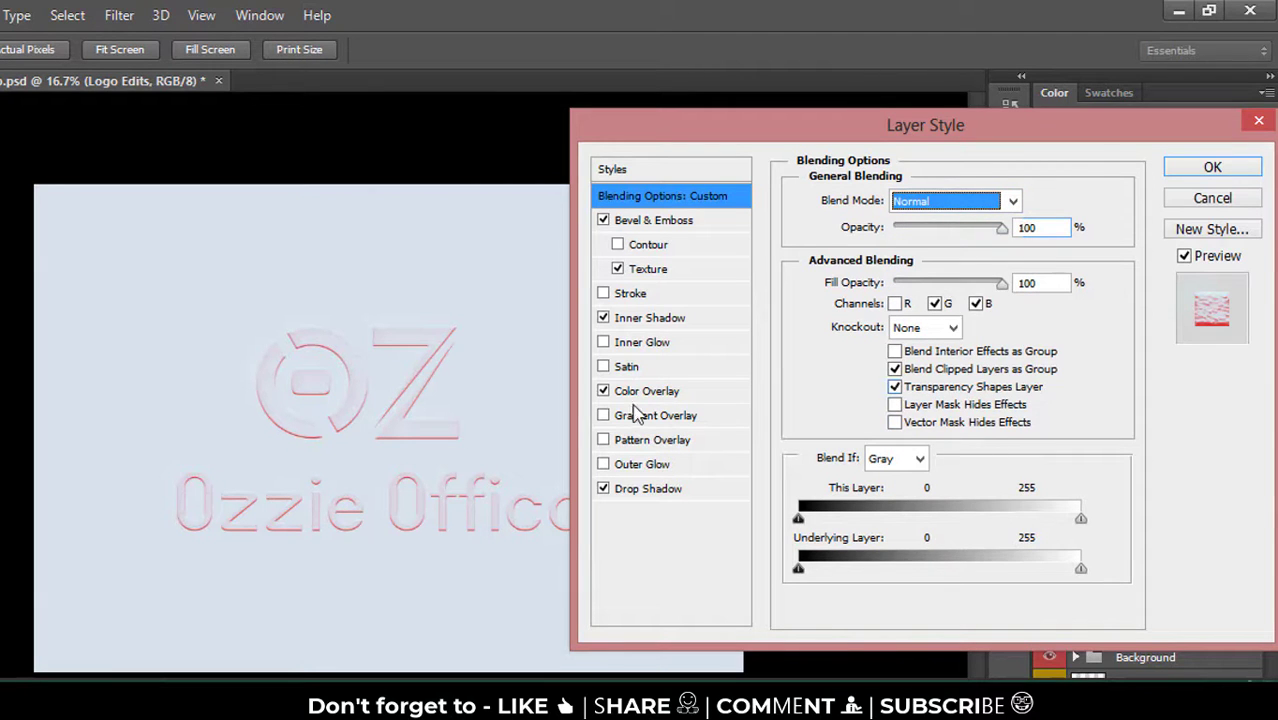
{"action": "left_click", "coordinate": [1240, 201]}
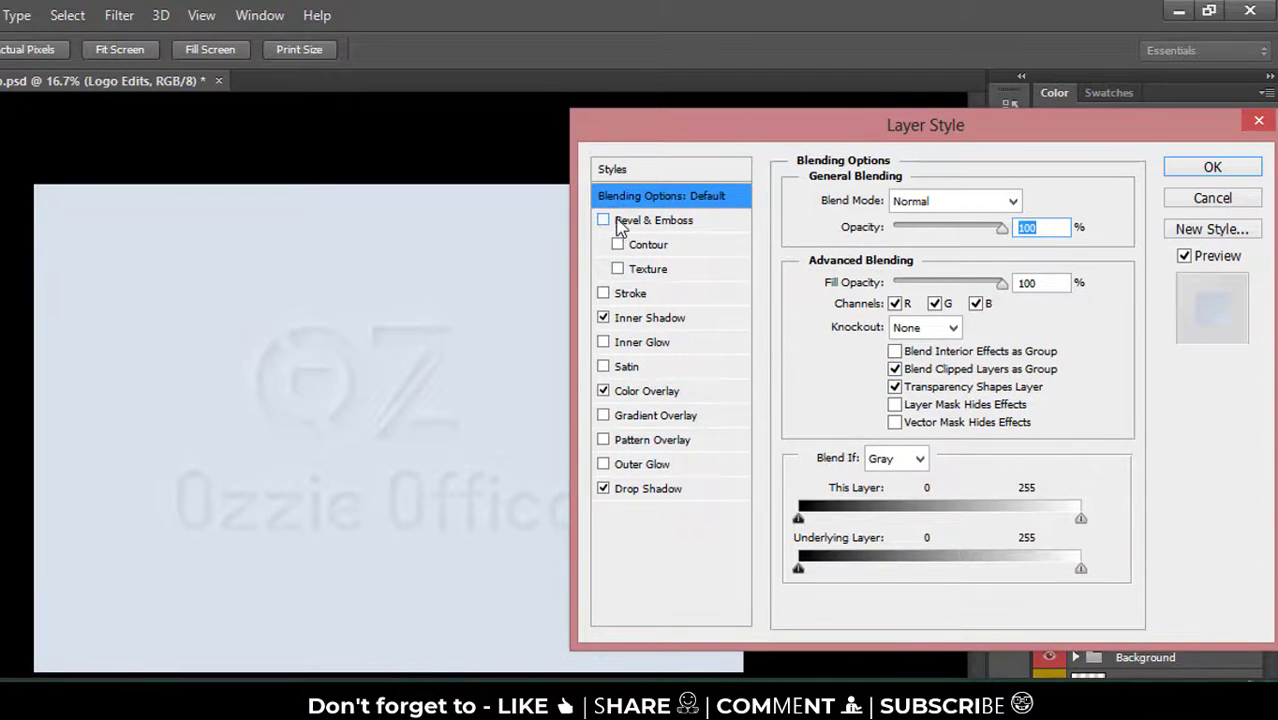
Step: Enable Bevel & Emboss with Contour and Texture on the logo, setting Size to 0 px and Soften to 1 px
{"action": "left_click", "coordinate": [620, 221]}
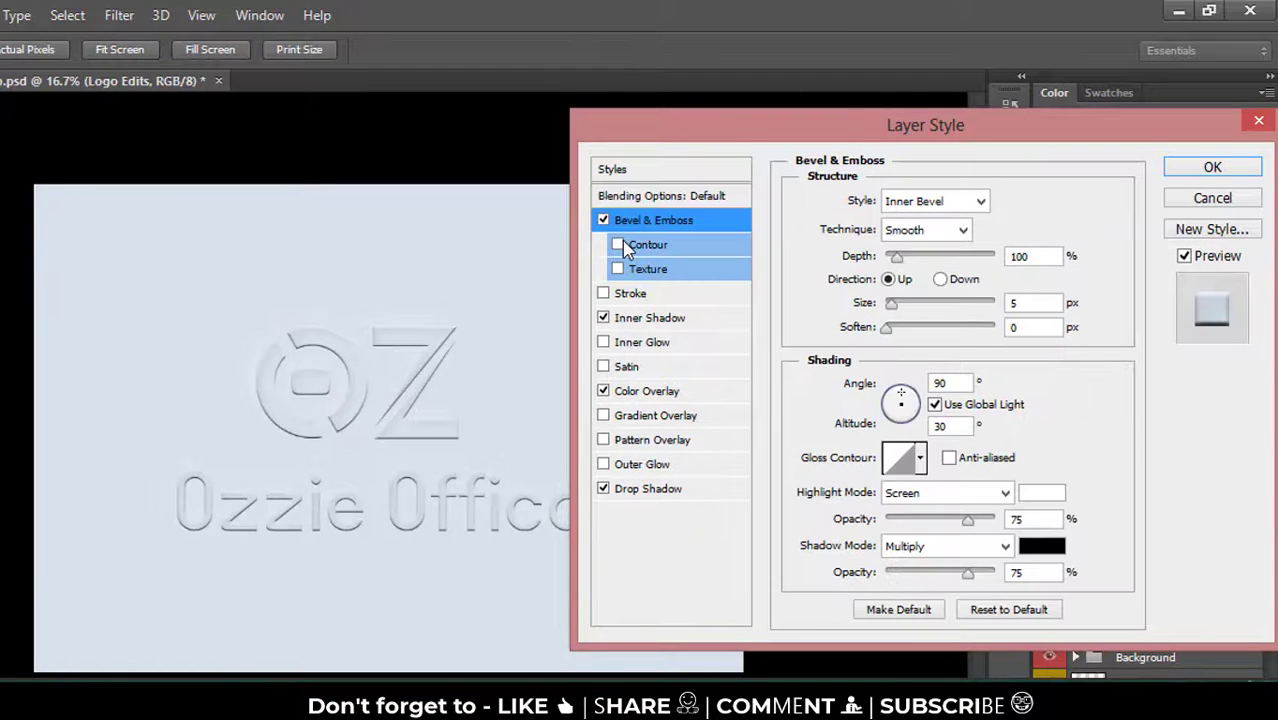
{"action": "left_click", "coordinate": [619, 270]}
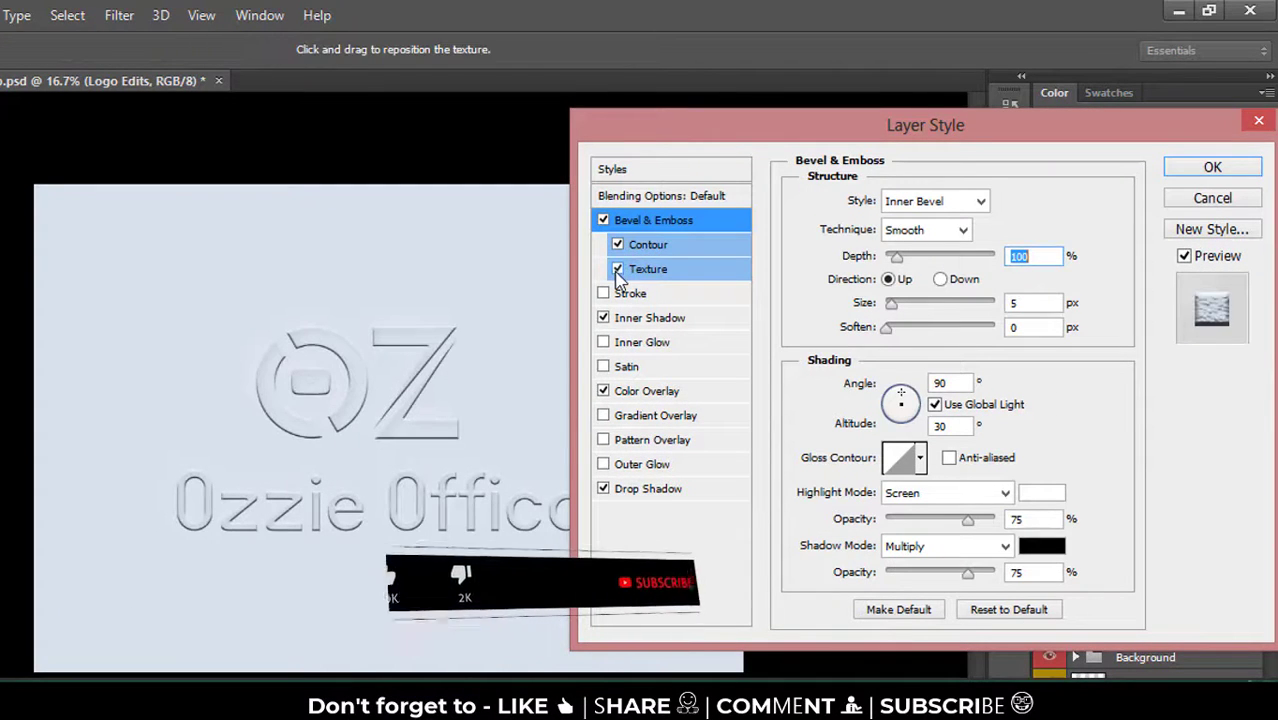
{"action": "left_click", "coordinate": [895, 306]}
{"action": "left_click_drag", "start_coordinate": [895, 309], "coordinate": [1070, 356]}
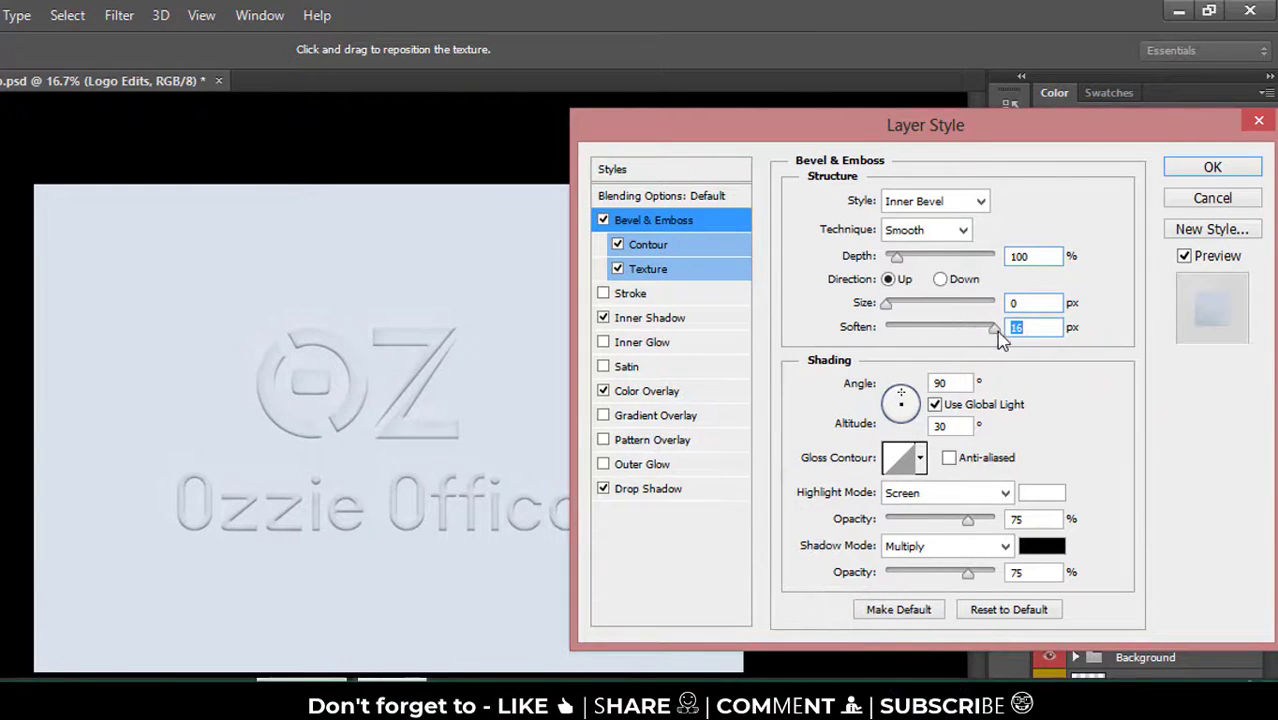
{"action": "left_click_drag", "start_coordinate": [955, 340], "coordinate": [910, 343]}
Step: Try other Bevel & Emboss techniques such as Chisel Hard on the logo and return the technique to Smooth
{"action": "left_click", "coordinate": [906, 230]}
{"action": "left_click", "coordinate": [927, 272]}
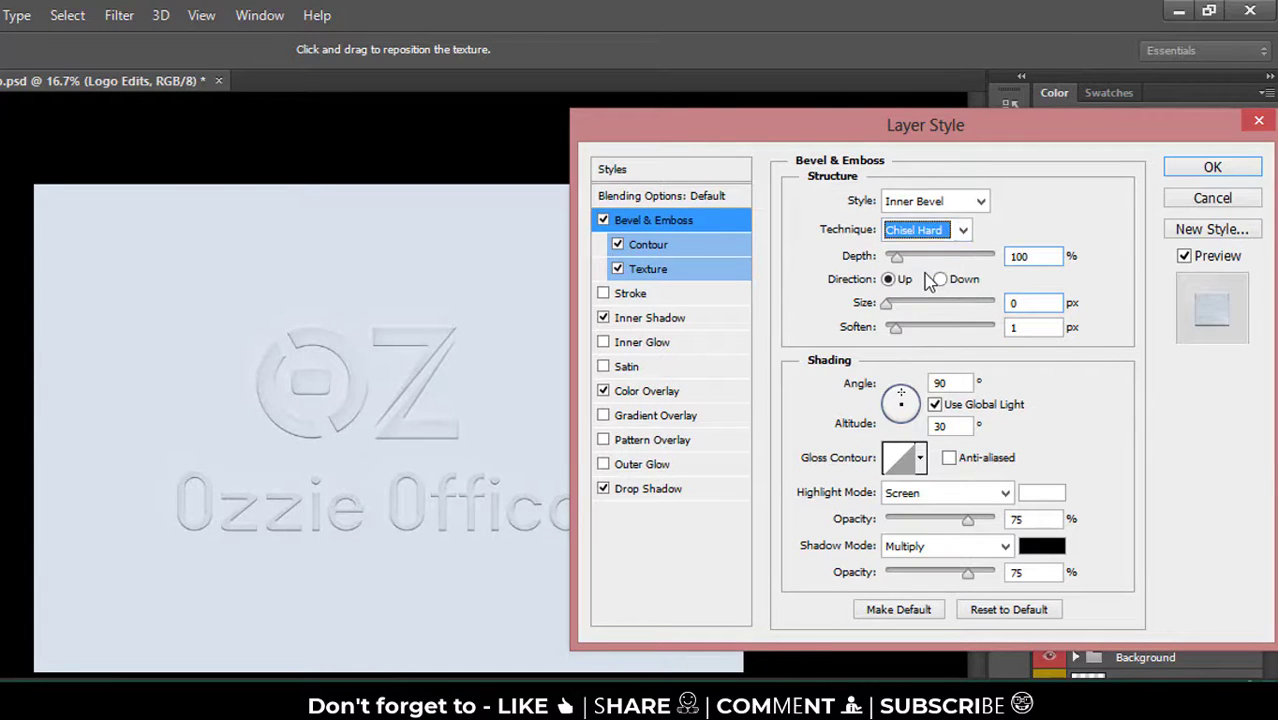
{"action": "left_click", "coordinate": [938, 238]}
{"action": "left_click", "coordinate": [940, 284]}
{"action": "left_click", "coordinate": [935, 238]}
{"action": "left_click", "coordinate": [937, 250]}
Step: Try the Emboss, Pillow Emboss, Outer Bevel and Stroke Emboss styles for the logo's bevel
{"action": "left_click", "coordinate": [940, 202]}
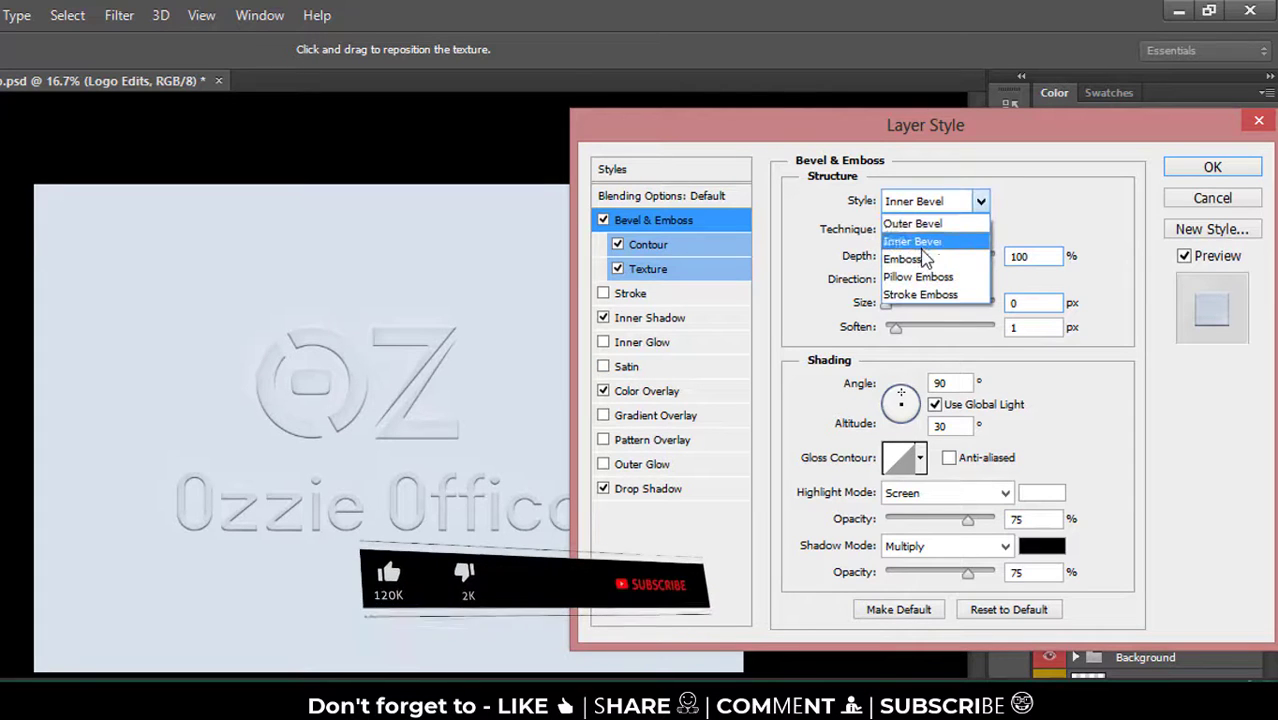
{"action": "left_click", "coordinate": [919, 260]}
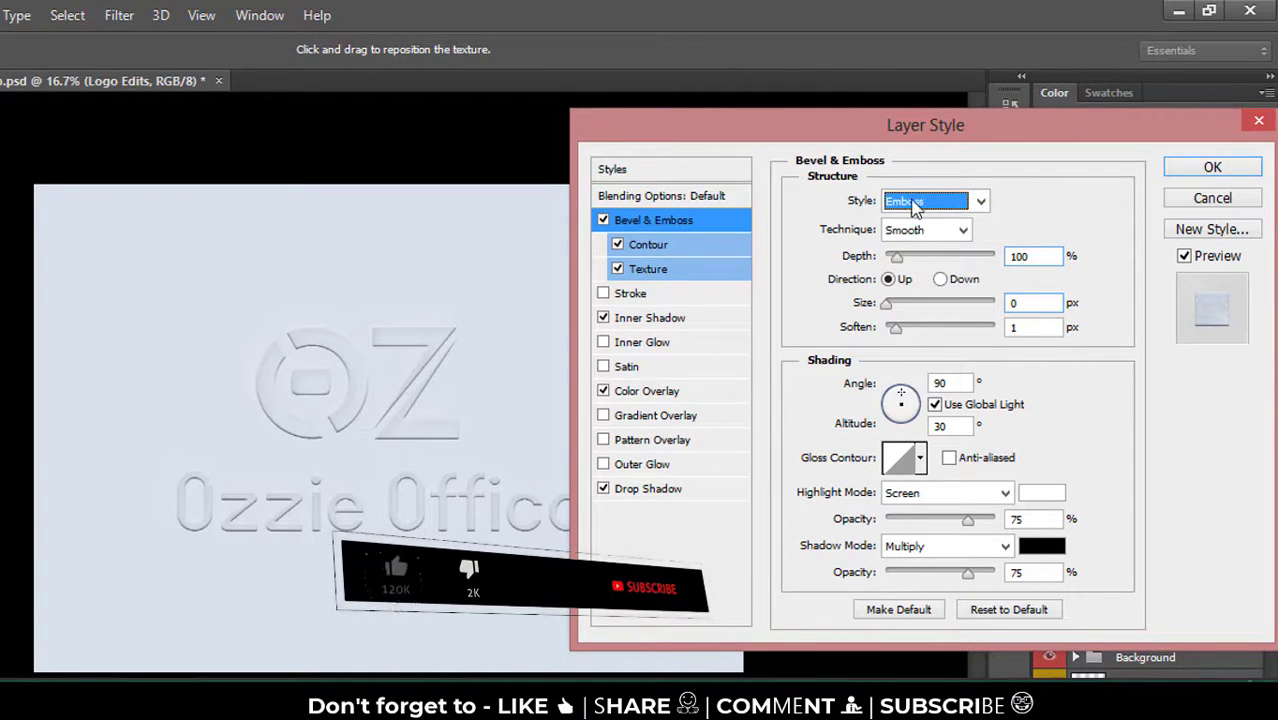
{"action": "left_click", "coordinate": [918, 205]}
{"action": "left_click", "coordinate": [919, 279]}
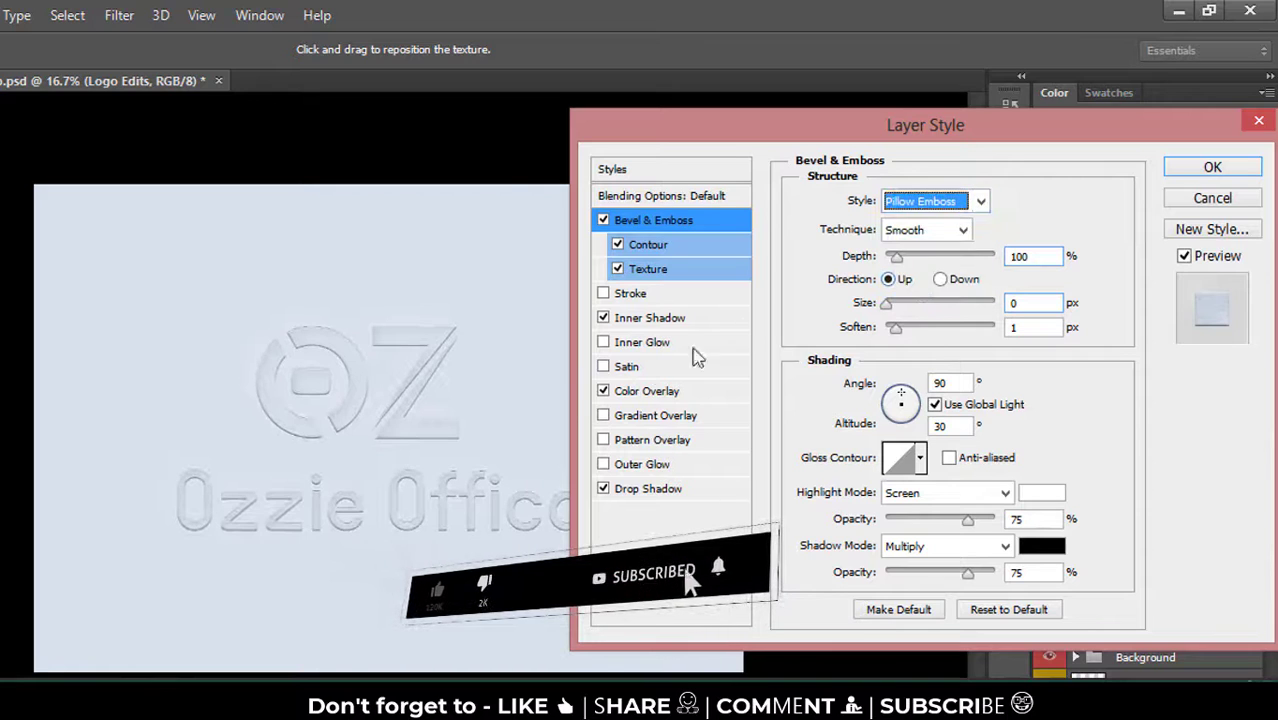
{"action": "left_click", "coordinate": [937, 202]}
{"action": "left_click", "coordinate": [925, 218]}
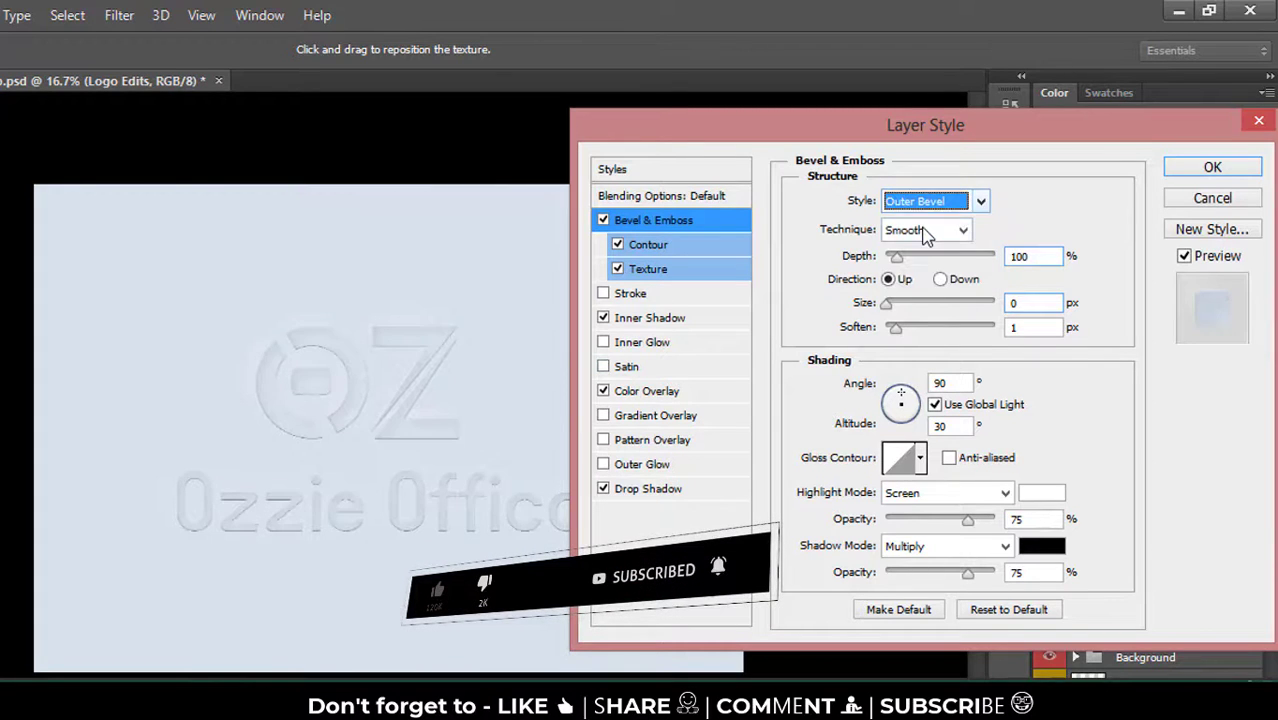
{"action": "left_click", "coordinate": [940, 203]}
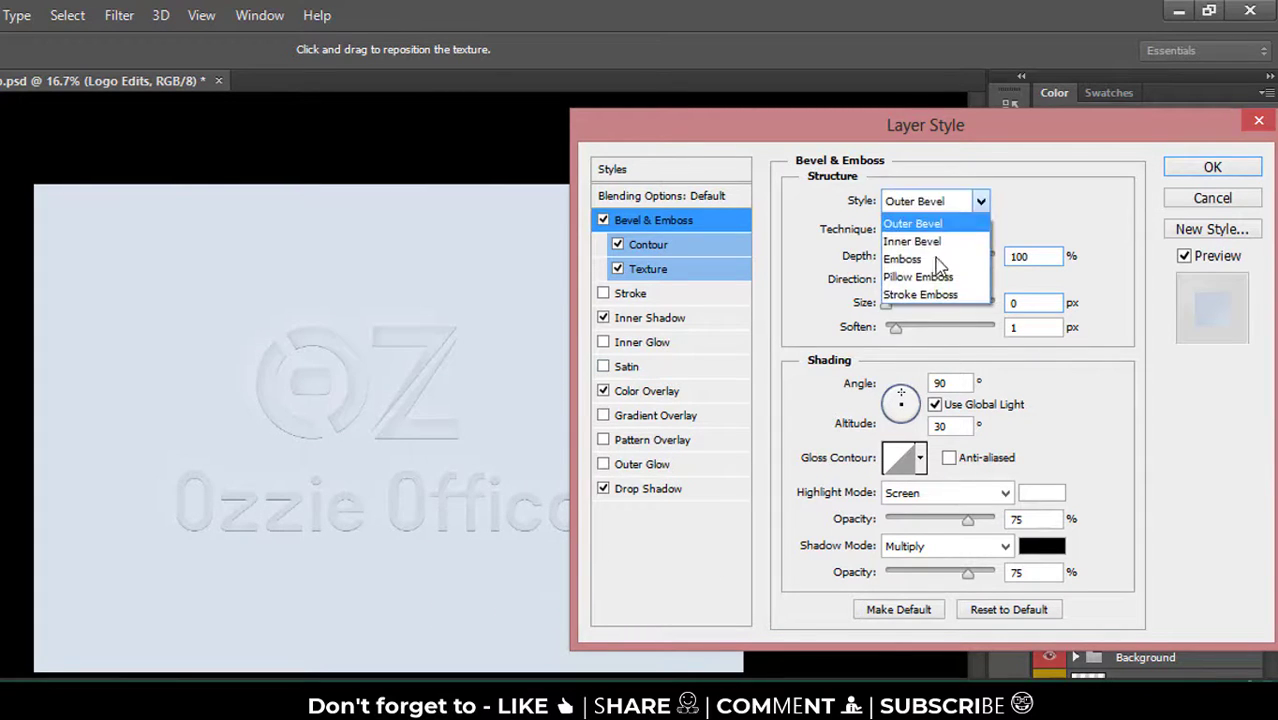
{"action": "left_click", "coordinate": [925, 298]}
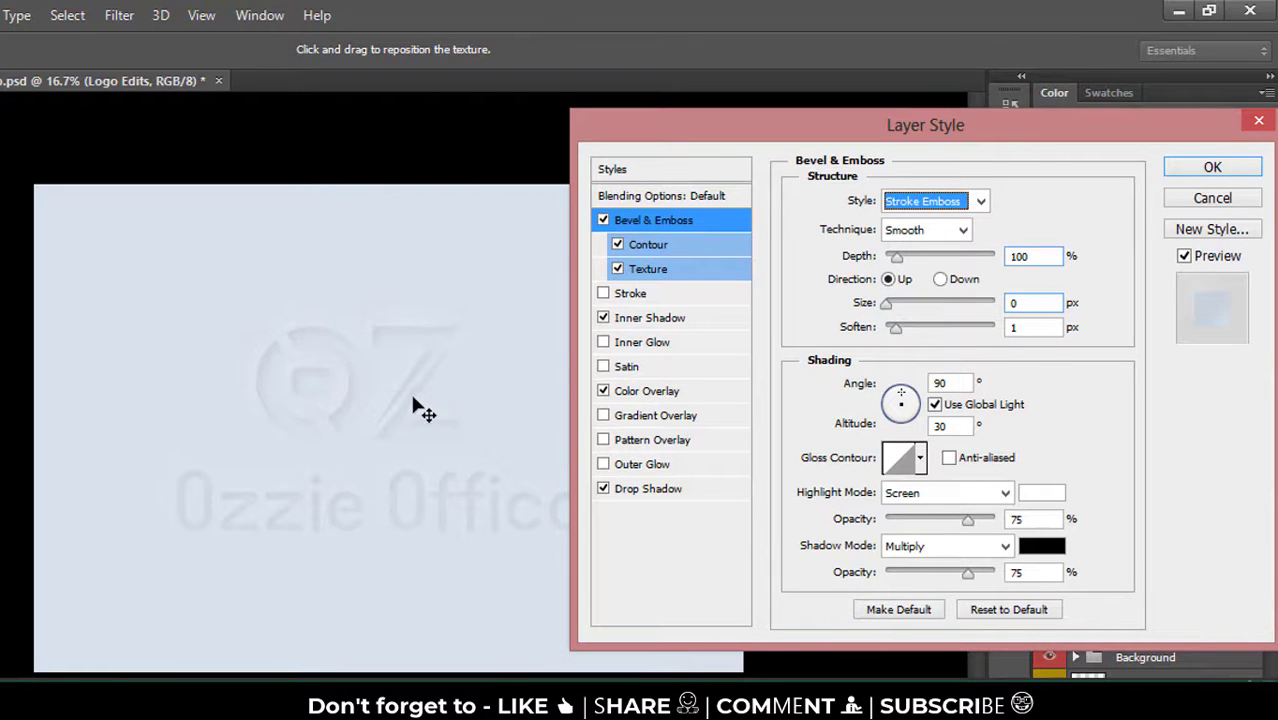
Step: Set the logo's bevel style to Inner Bevel and apply the layer style
{"action": "left_click", "coordinate": [930, 203]}
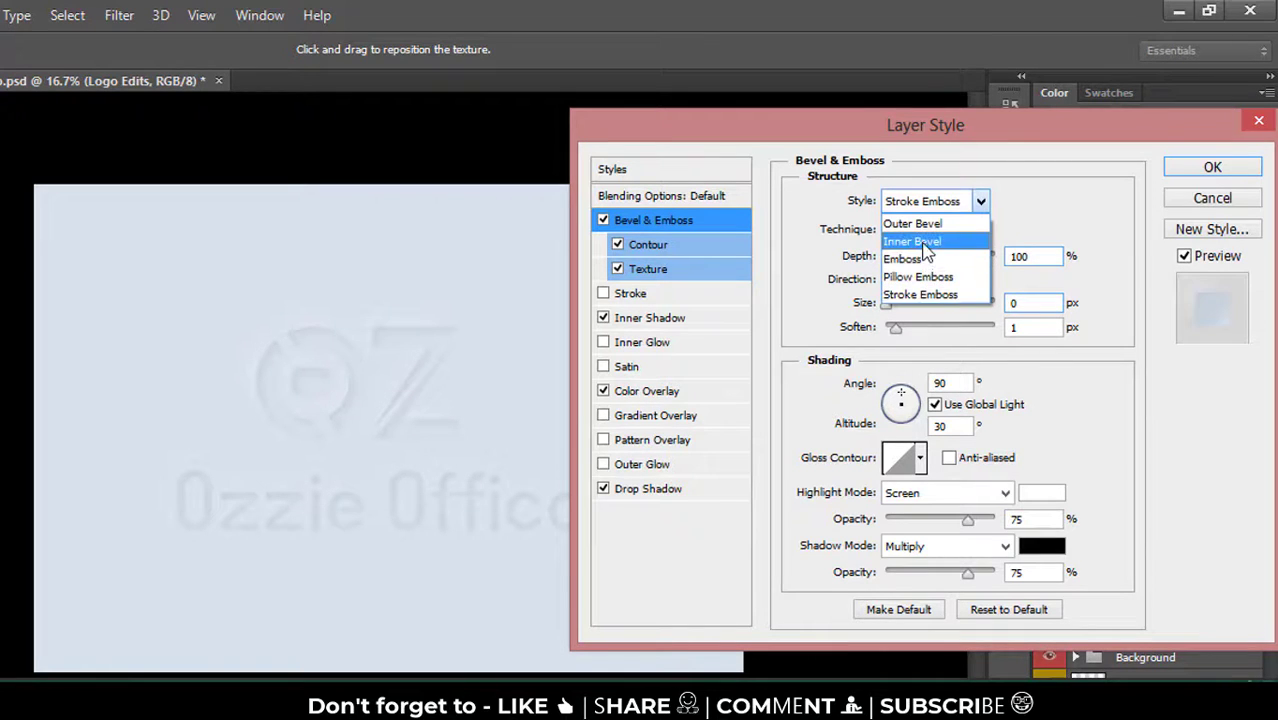
{"action": "left_click", "coordinate": [922, 226]}
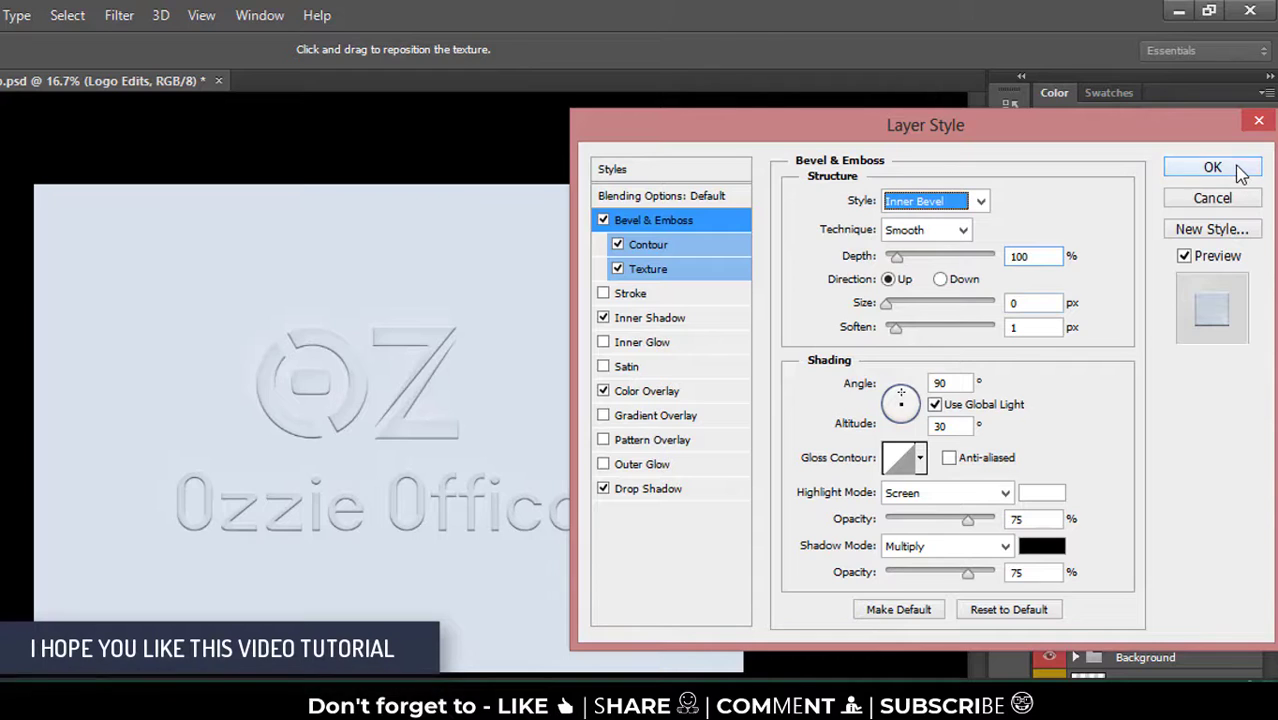
{"action": "key", "text": "Return"}
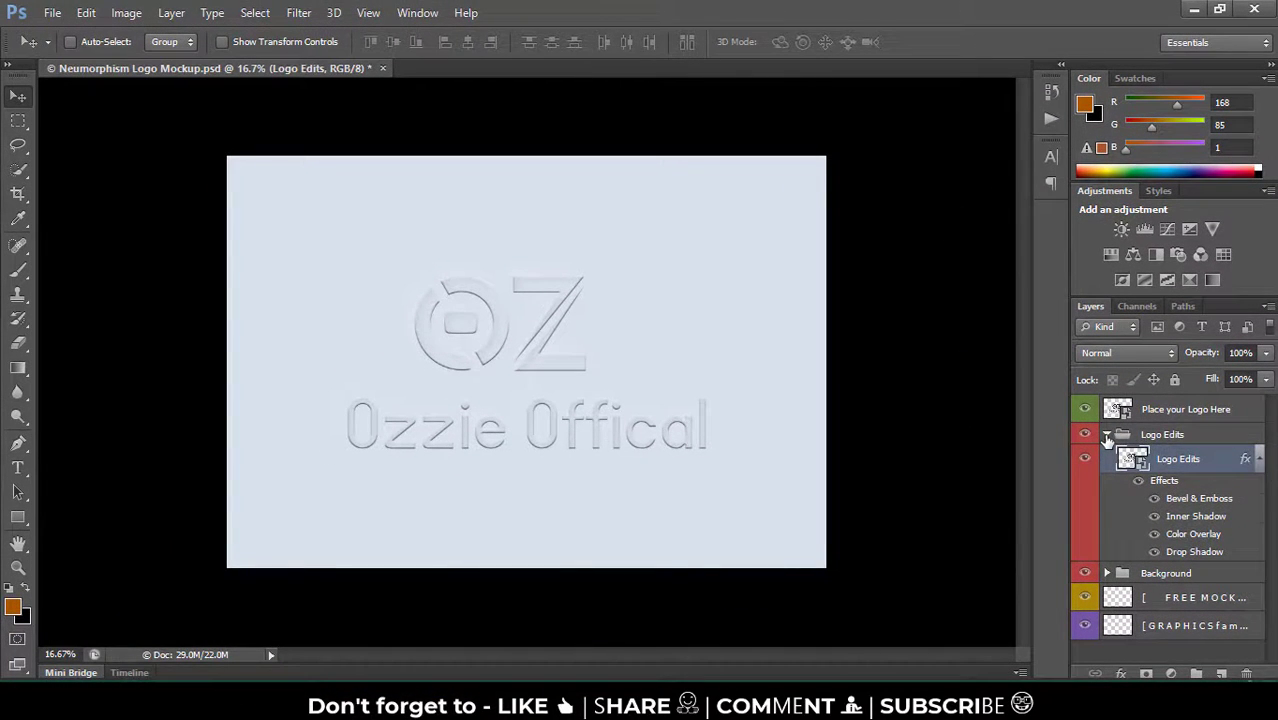
Step: Open the contents of the smart object in the Logo Edits group for editing, accepting the missing-fonts notice
{"action": "left_click", "coordinate": [1106, 436]}
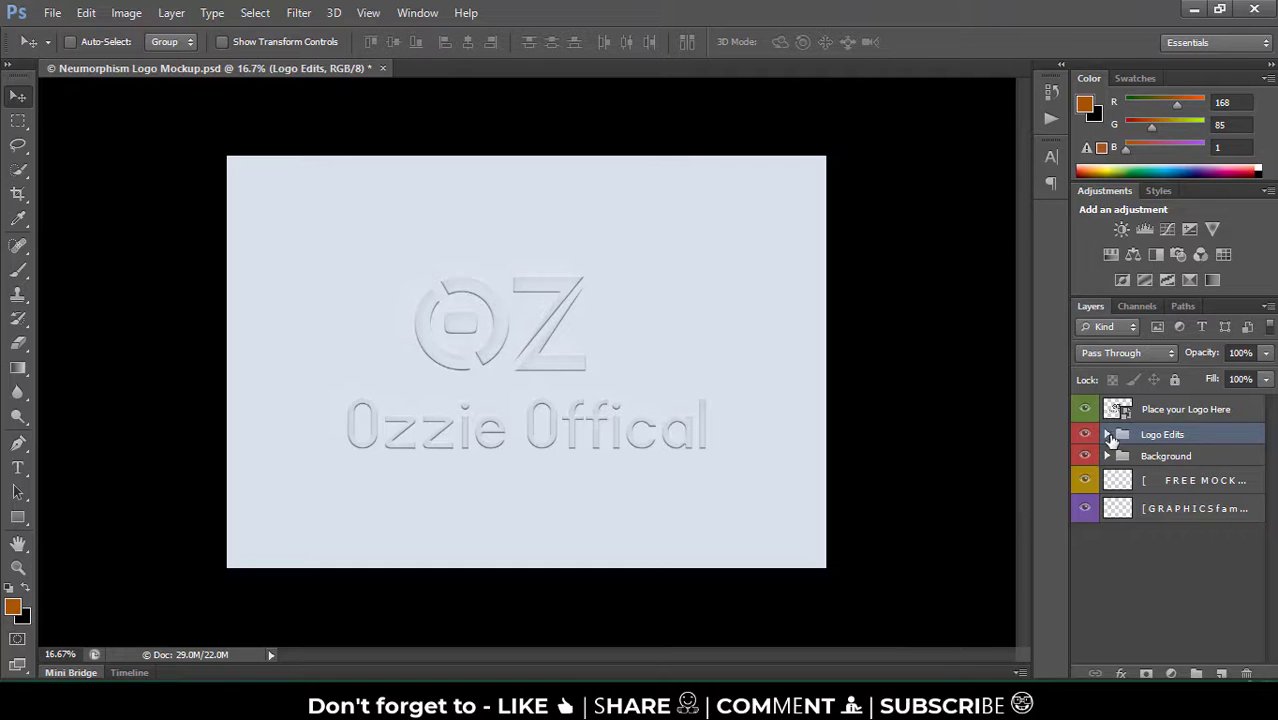
{"action": "left_click", "coordinate": [1106, 436]}
{"action": "double_click", "coordinate": [1132, 458]}
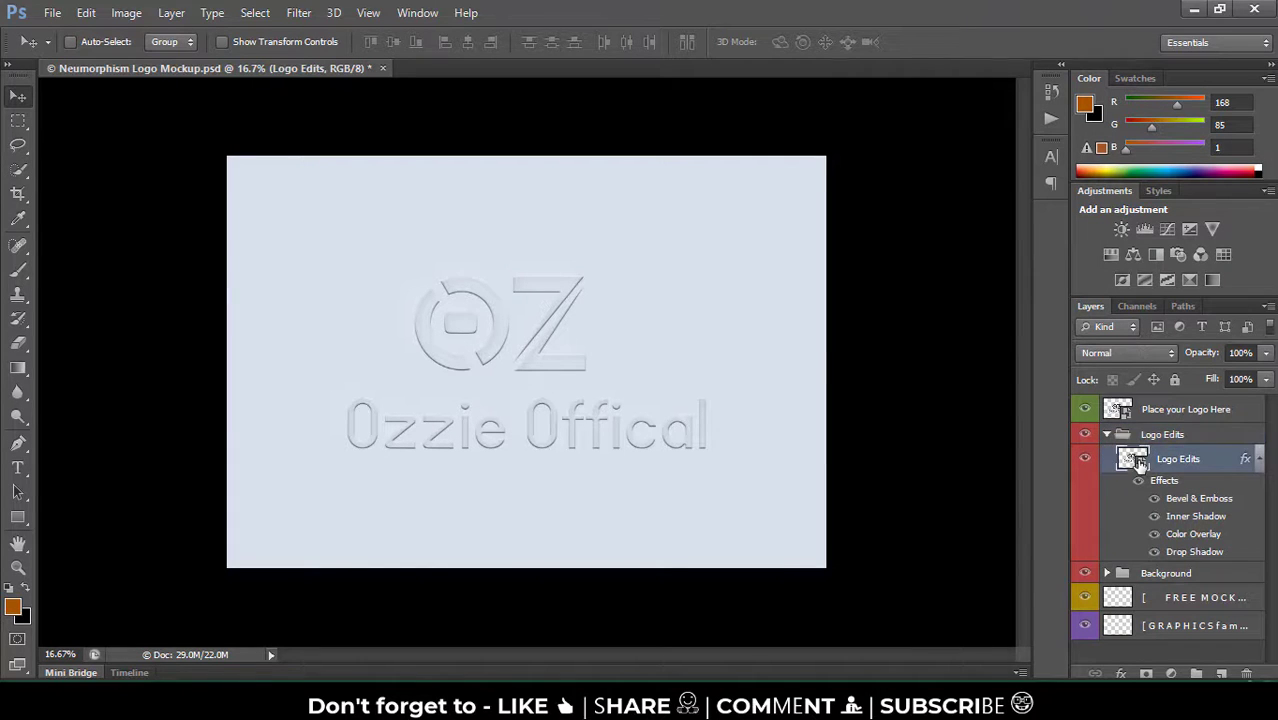
{"action": "left_click", "coordinate": [726, 313]}
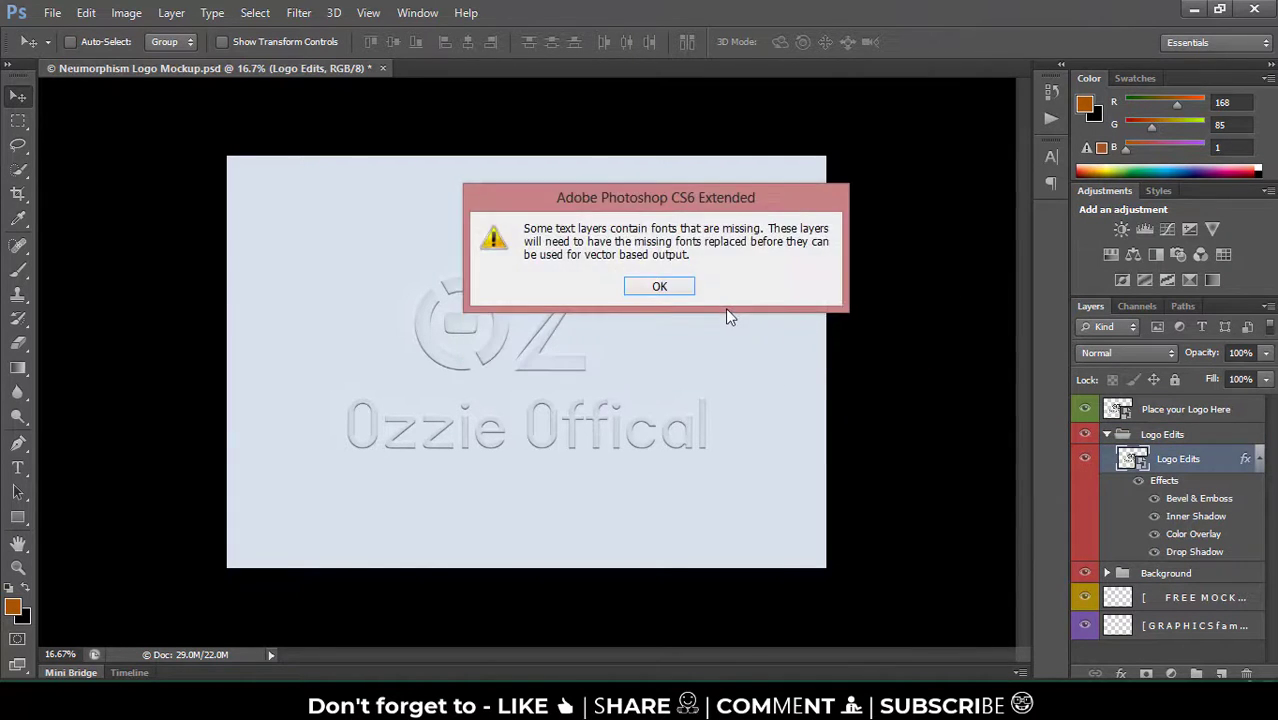
{"action": "left_click", "coordinate": [658, 288]}
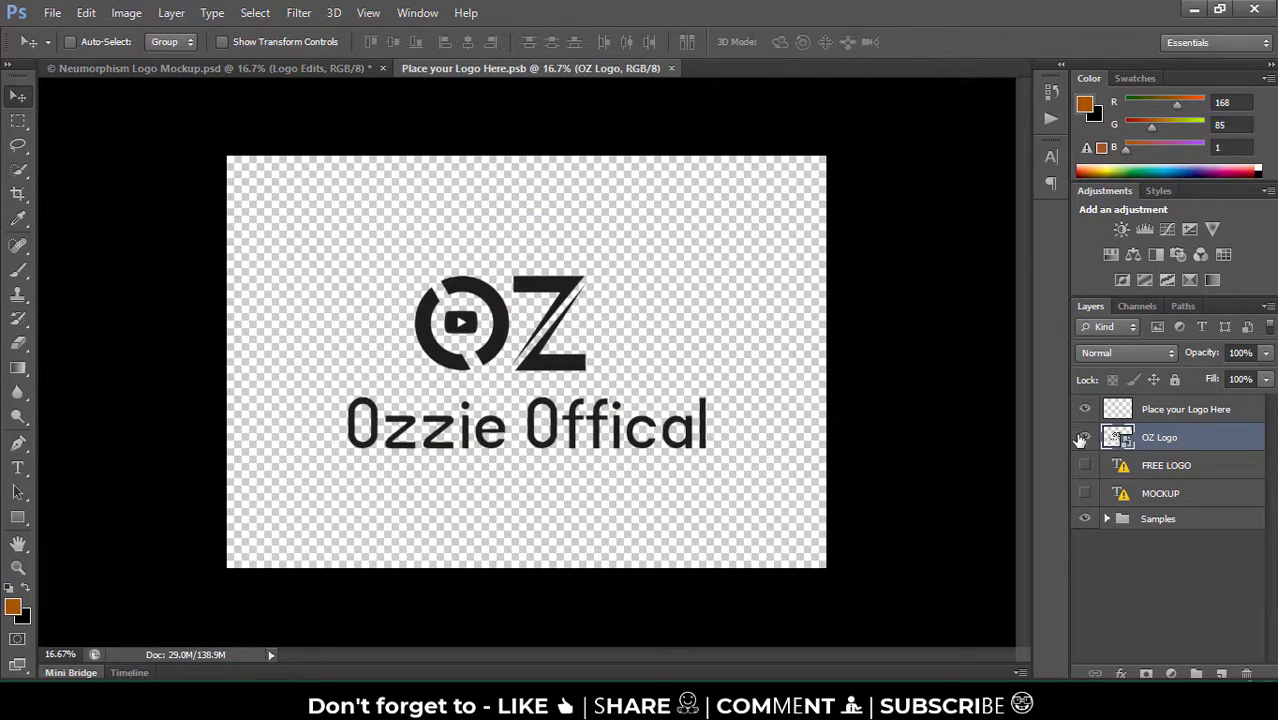
Step: Hide the OZ Logo layer, show the apple logo from the Samples group, and close the smart object with its changes saved
{"action": "left_click", "coordinate": [1084, 437]}
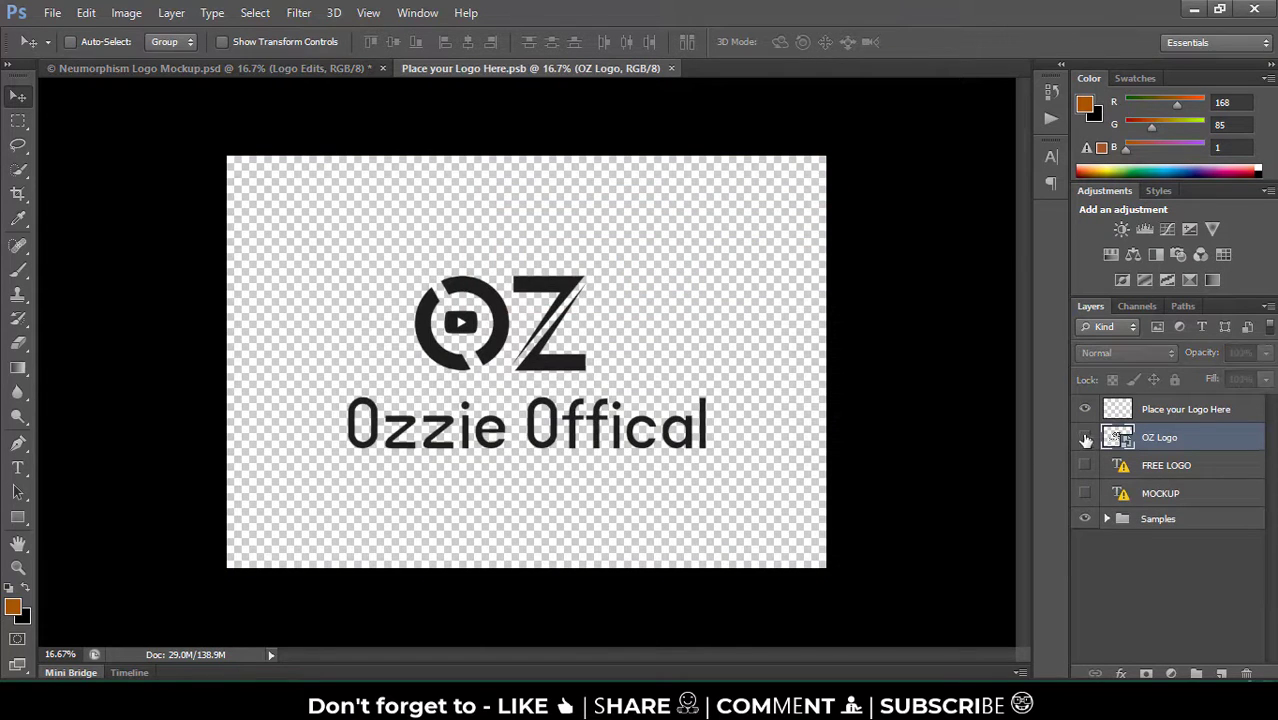
{"action": "left_click", "coordinate": [1106, 519]}
{"action": "scroll", "coordinate": [1150, 545], "scroll_direction": "down", "scroll_amount": 5}
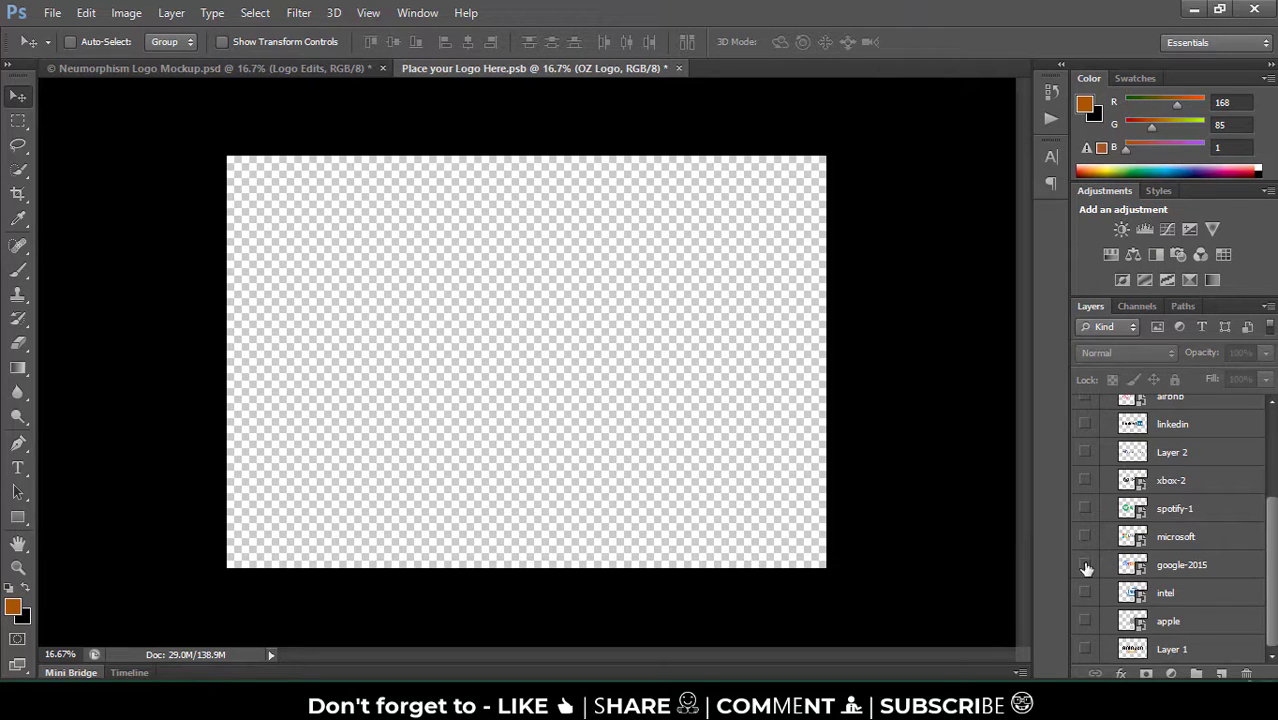
{"action": "left_click", "coordinate": [1085, 621]}
{"action": "scroll", "coordinate": [1155, 605], "scroll_direction": "up", "scroll_amount": 2}
{"action": "scroll", "coordinate": [1155, 605], "scroll_direction": "up", "scroll_amount": 3}
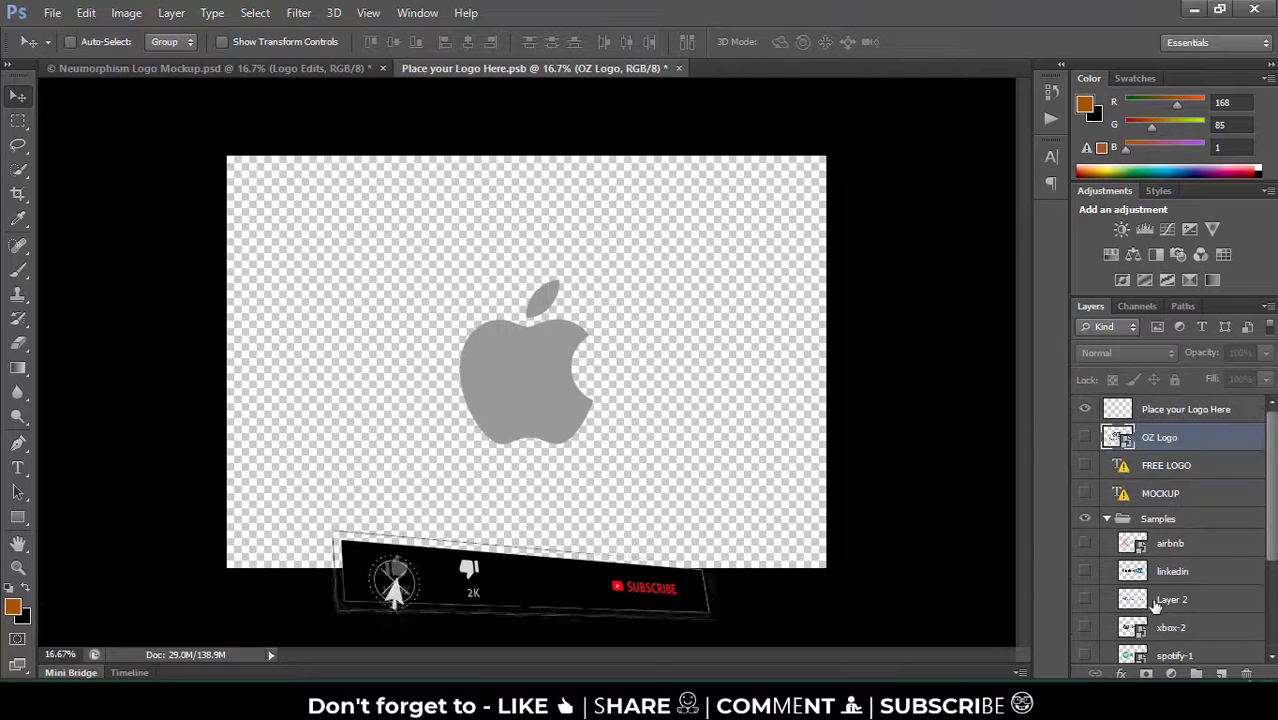
{"action": "left_click", "coordinate": [677, 72]}
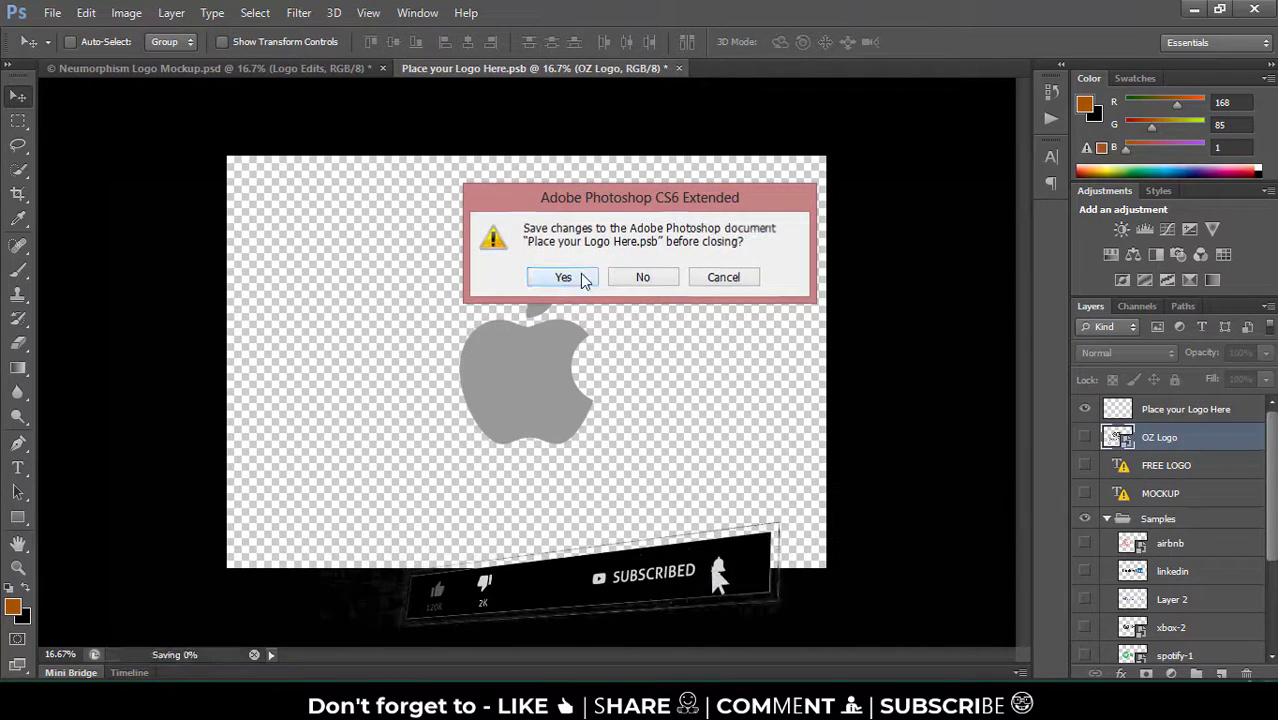
{"action": "left_click", "coordinate": [570, 277]}
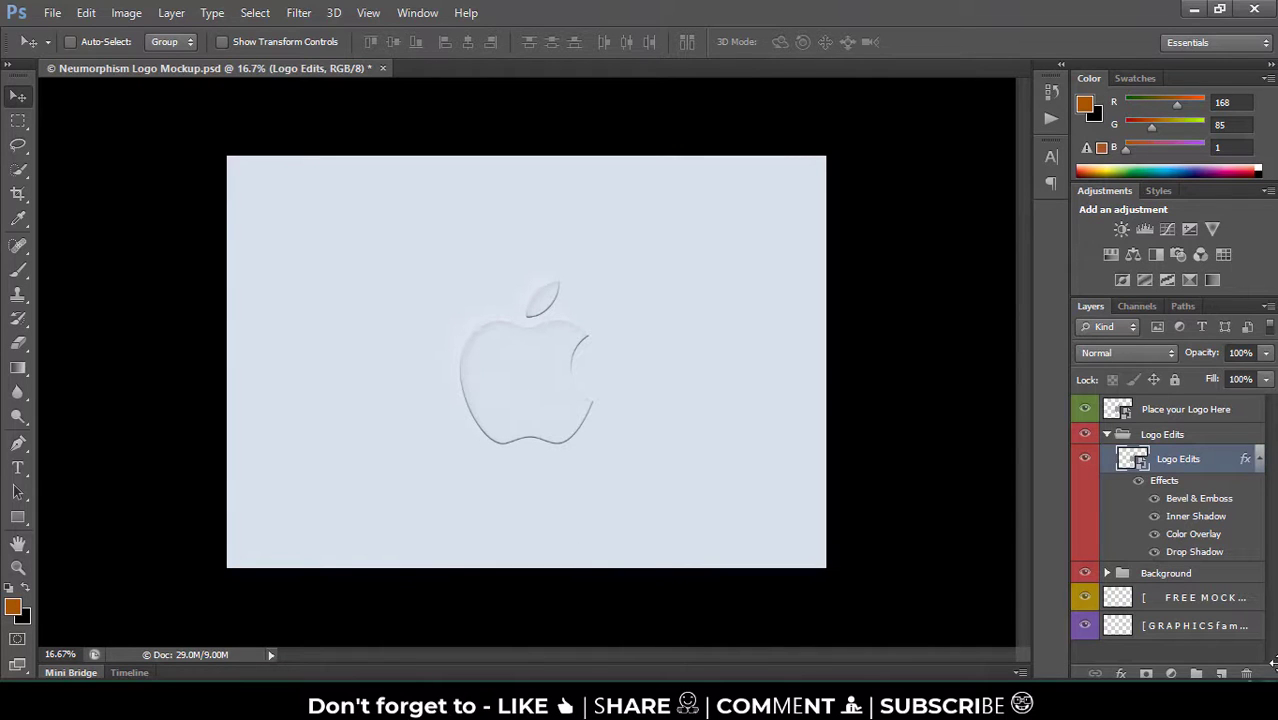
Step: Enable Bevel & Emboss with Contour and Texture in the layer style of the Logo Edits layer
{"action": "double_click", "coordinate": [1240, 460]}
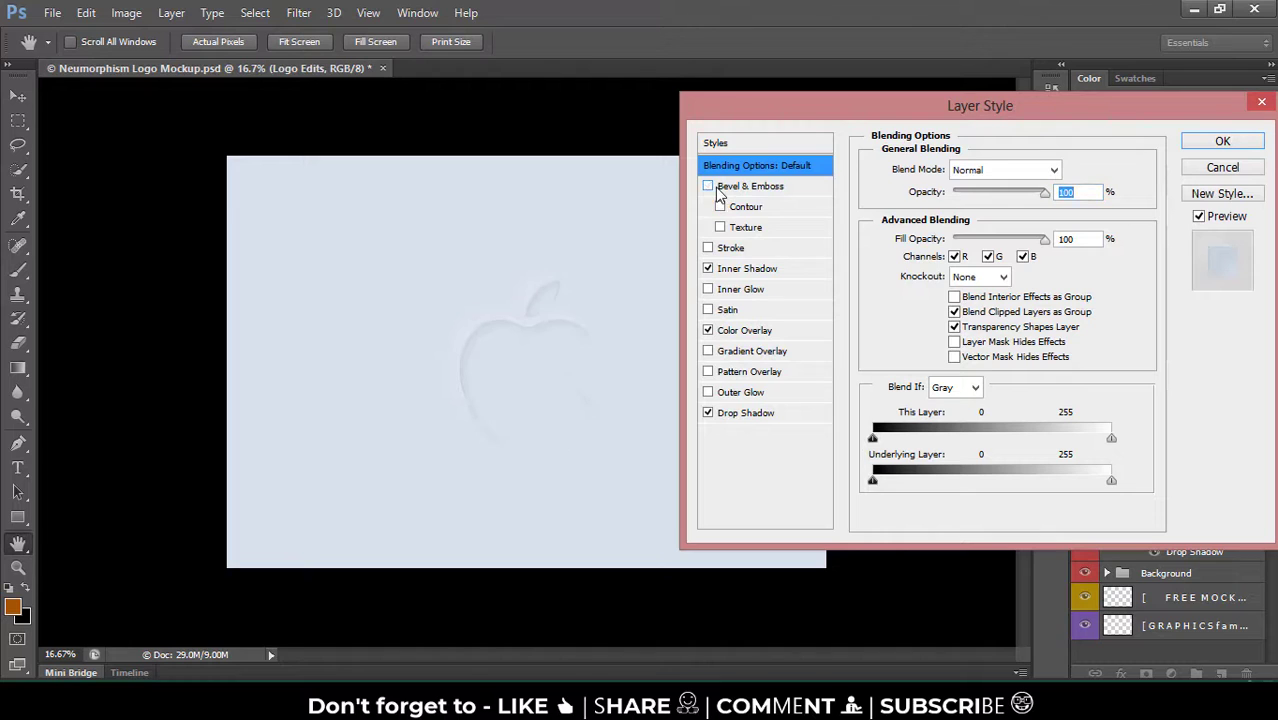
{"action": "left_click", "coordinate": [722, 194]}
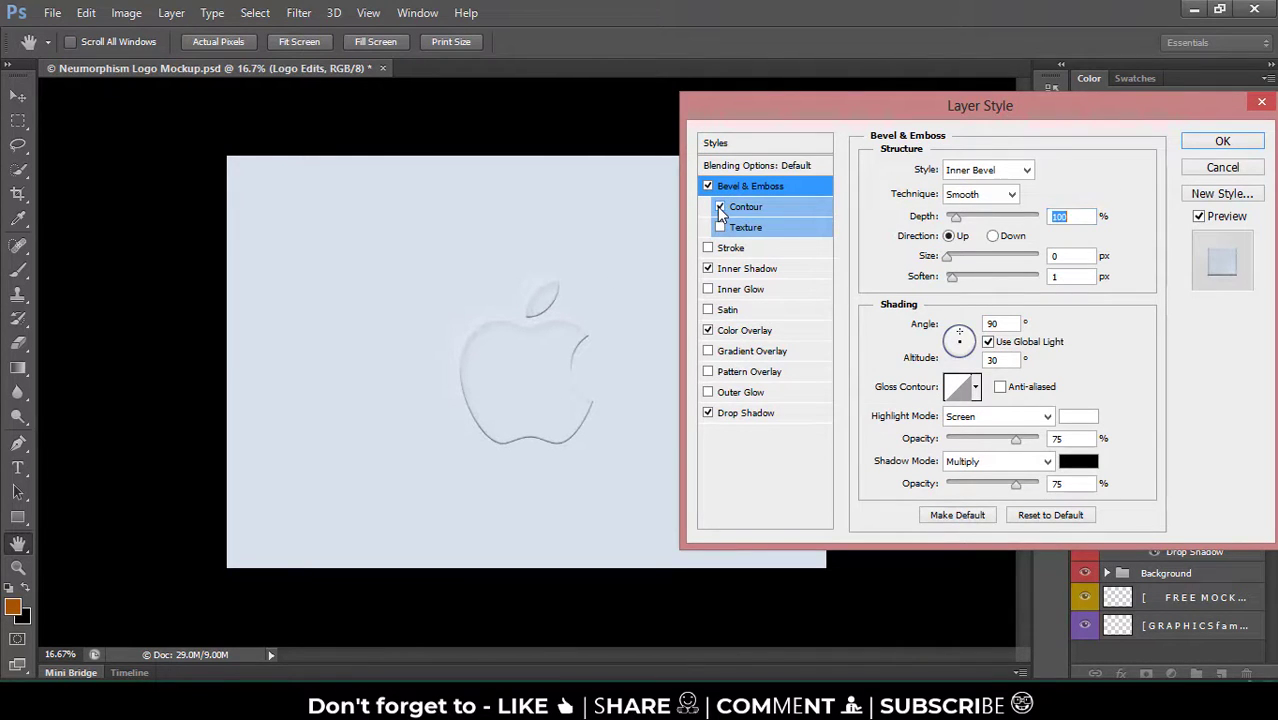
{"action": "left_click", "coordinate": [720, 228]}
Step: Try the Stroke effect on the apple logo and switch it off again
{"action": "left_click", "coordinate": [709, 249]}
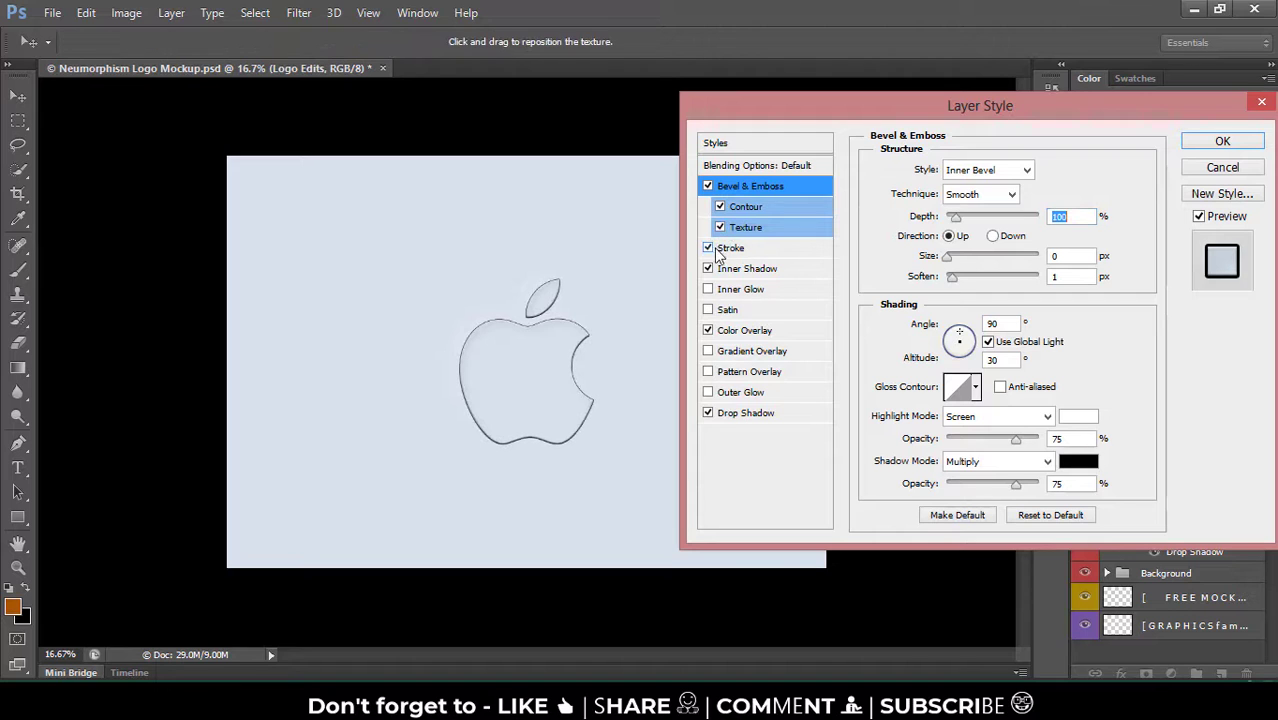
{"action": "left_click", "coordinate": [731, 248]}
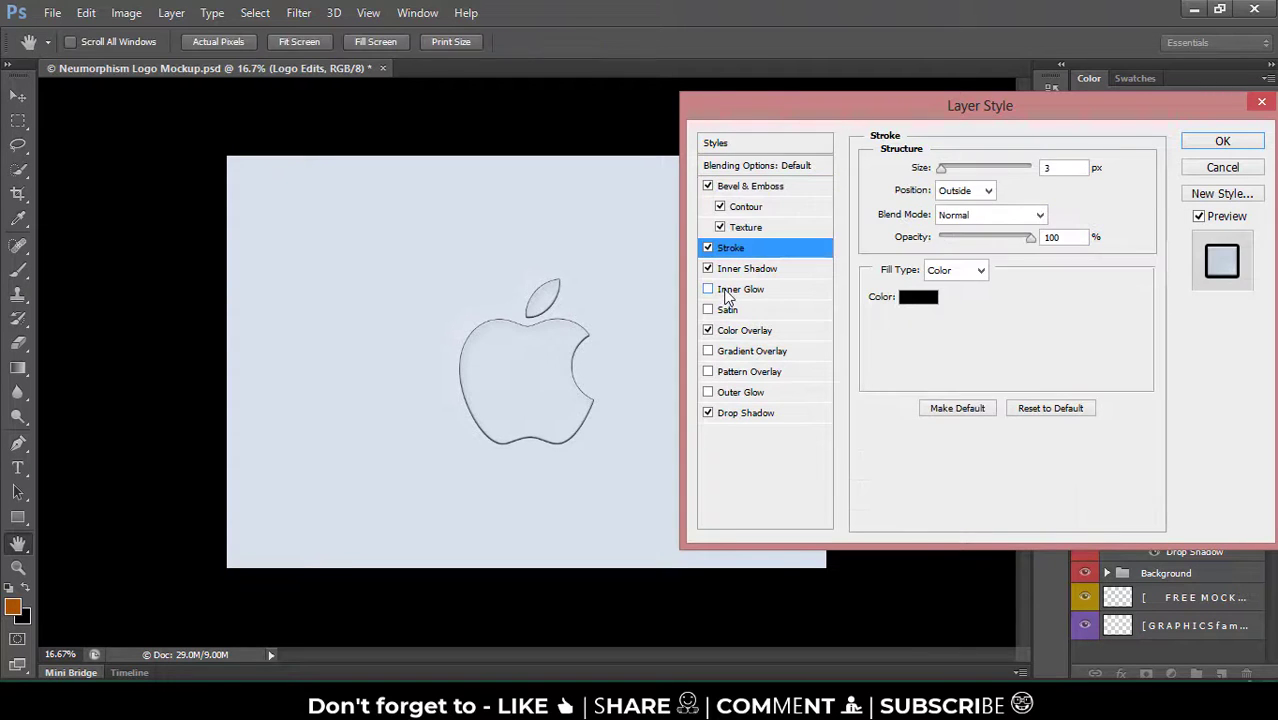
{"action": "left_click", "coordinate": [708, 248]}
Step: Toggle Inner Shadow and Inner Glow to compare them, enable Outer Glow, and apply the layer style
{"action": "left_click", "coordinate": [708, 269]}
{"action": "left_click", "coordinate": [708, 290]}
{"action": "left_click", "coordinate": [708, 289]}
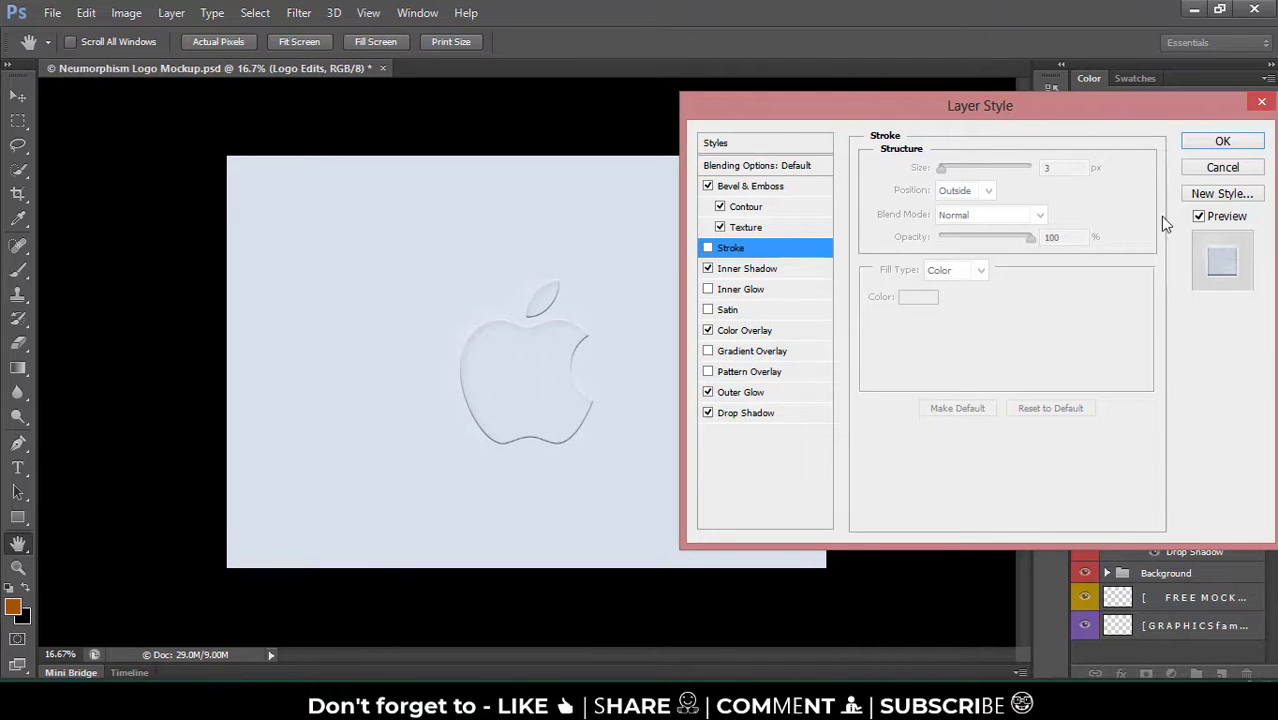
{"action": "left_click", "coordinate": [1223, 142]}
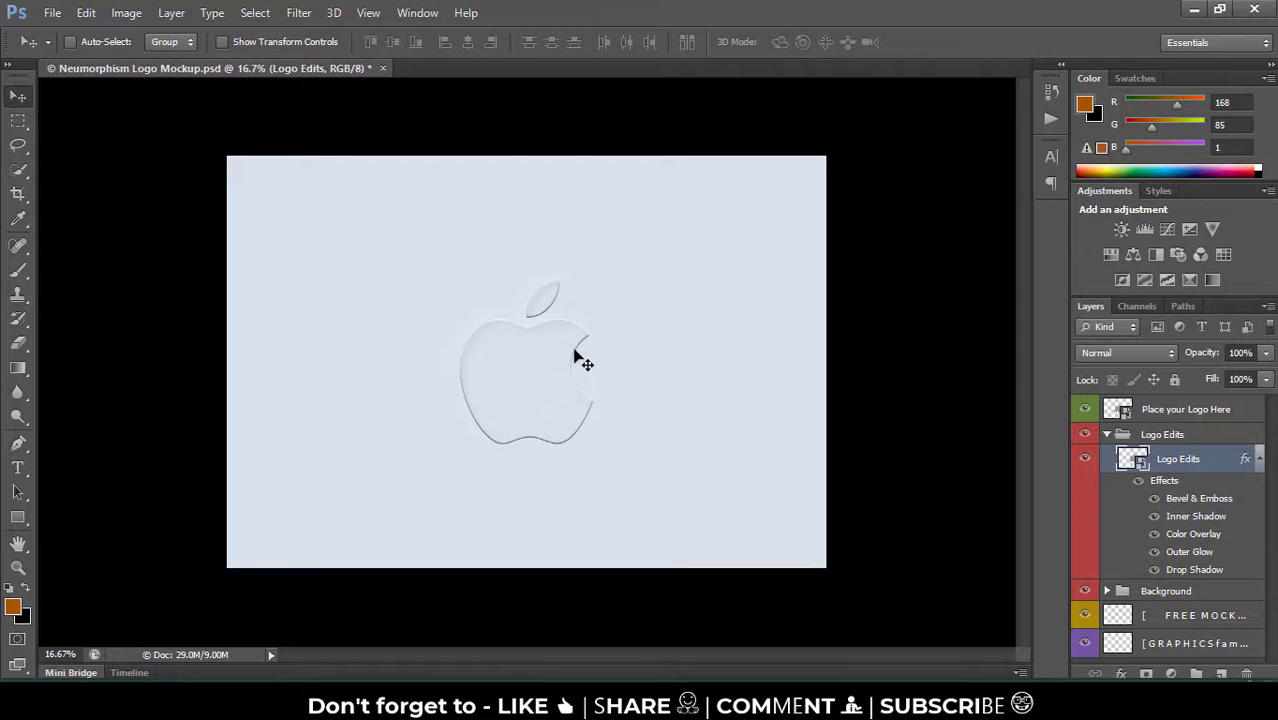
Step: Reopen the Logo Edits smart object's contents to swap the sample logo, accepting the missing-fonts notice
{"action": "key", "text": "ctrl+plus"}
{"action": "left_click_drag", "start_coordinate": [573, 345], "coordinate": [513, 309]}
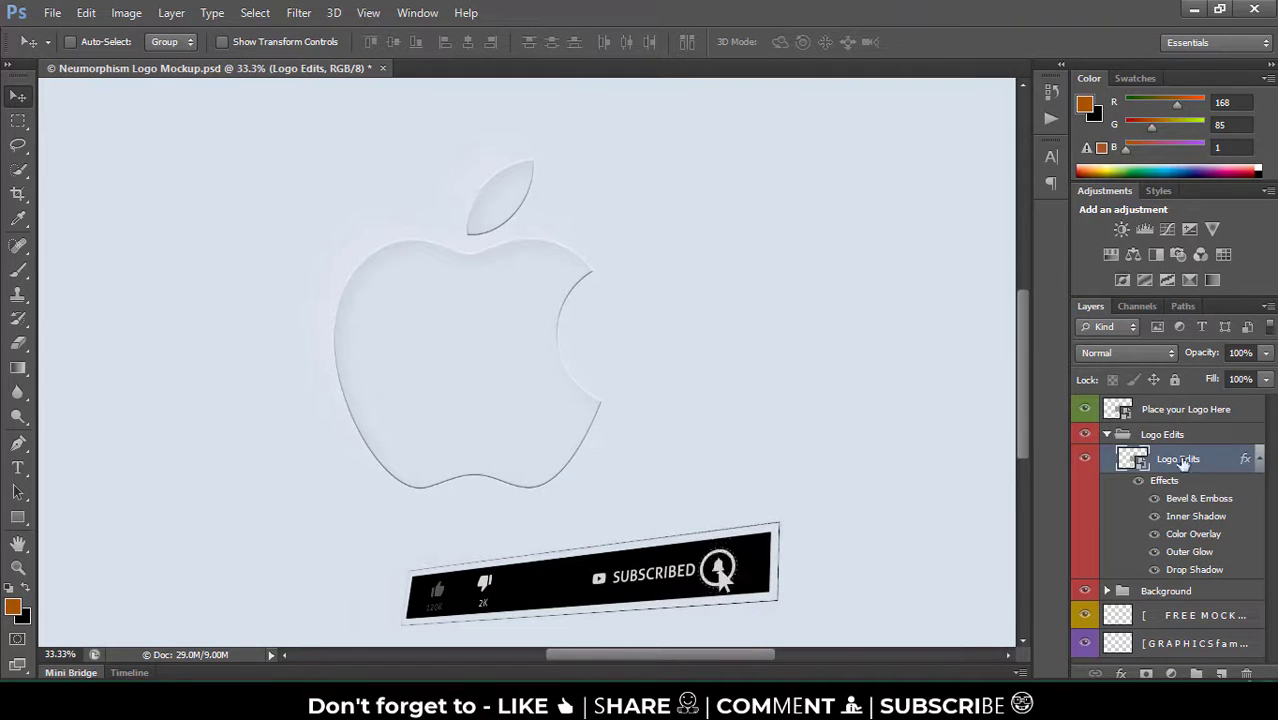
{"action": "left_click", "coordinate": [1107, 434]}
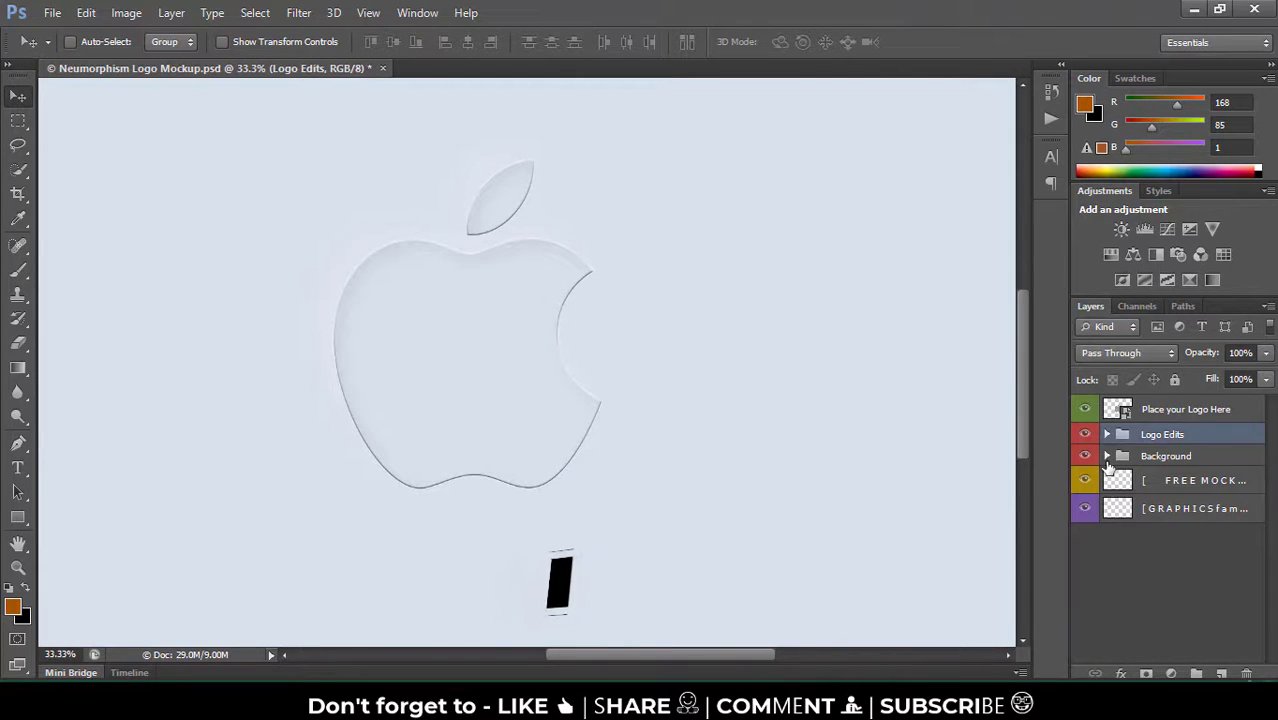
{"action": "left_click", "coordinate": [1107, 434]}
{"action": "double_click", "coordinate": [1140, 458]}
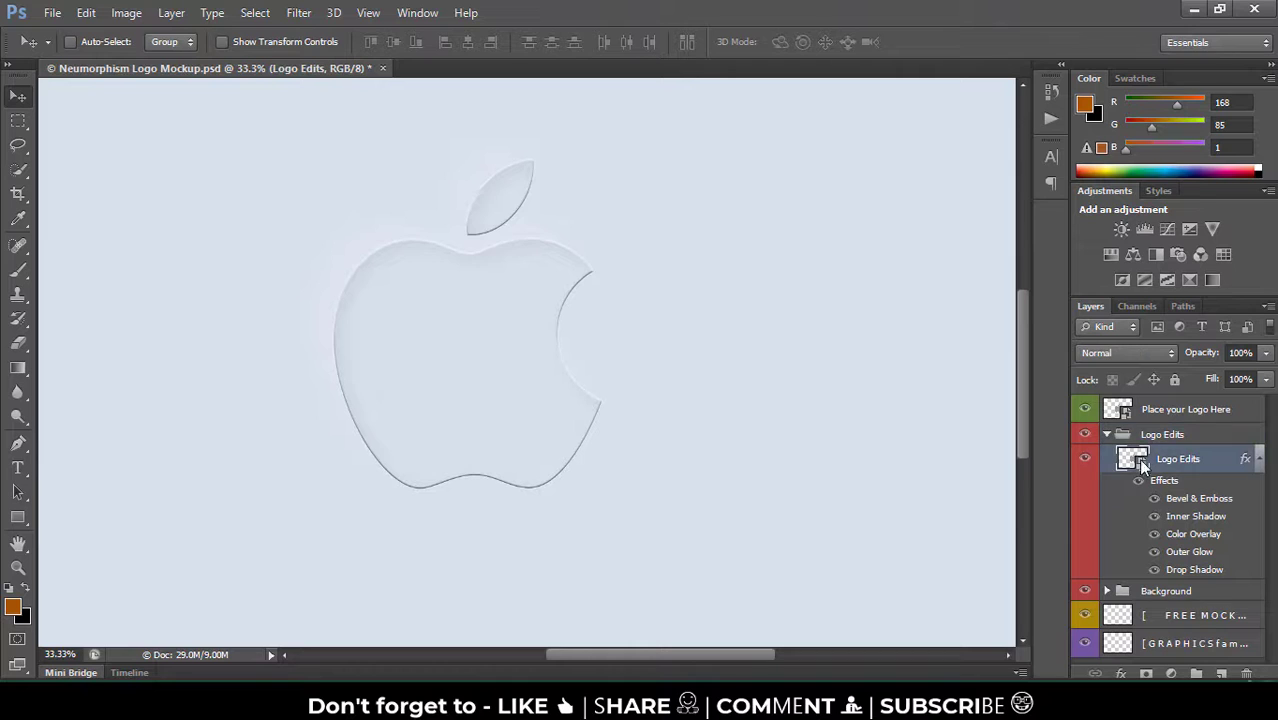
{"action": "left_click", "coordinate": [712, 319]}
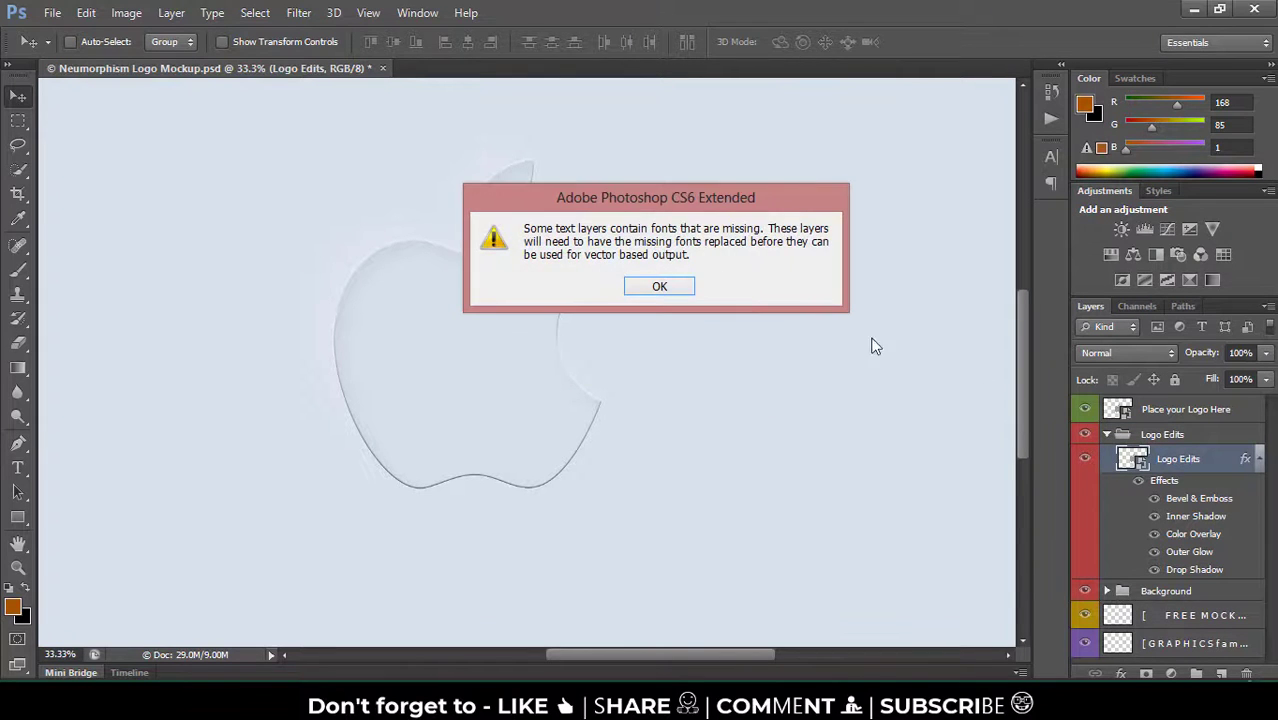
{"action": "left_click", "coordinate": [660, 287]}
Step: Hide the apple logo, show the Amazon logo on Layer 1 instead, and close the smart object with its changes saved
{"action": "scroll", "coordinate": [1127, 563], "scroll_direction": "down", "scroll_amount": 3}
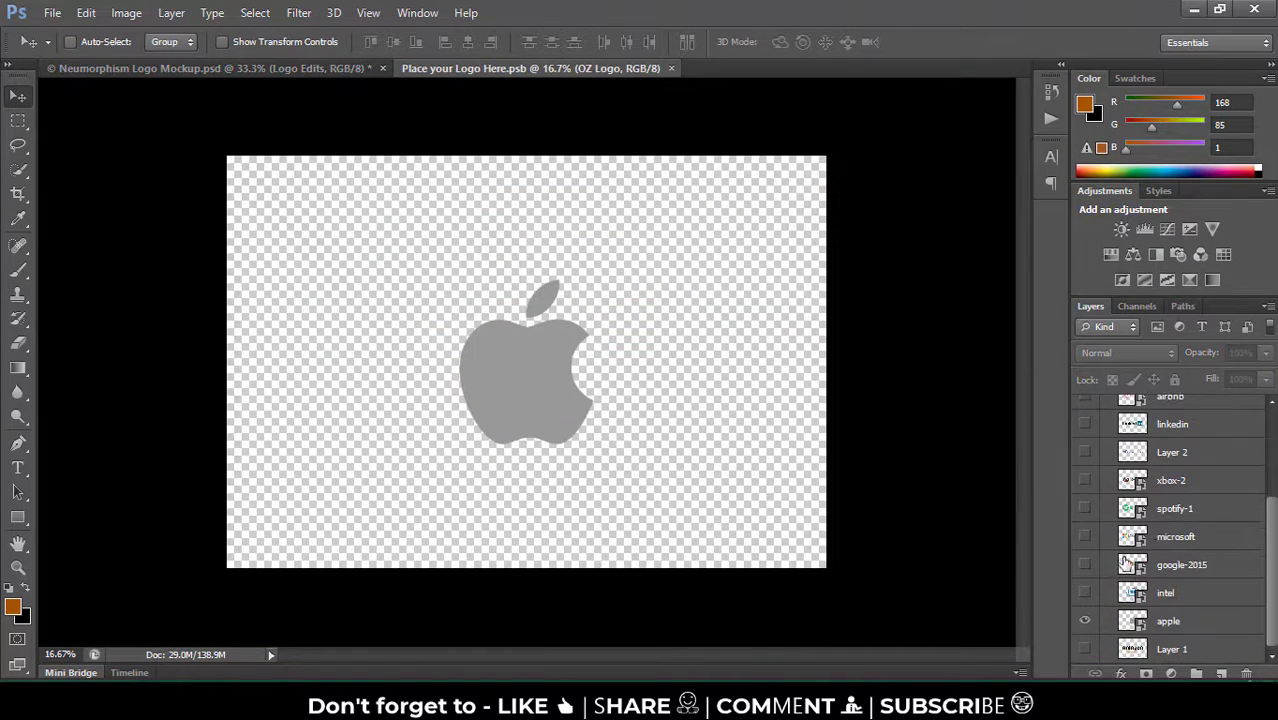
{"action": "left_click", "coordinate": [1085, 621]}
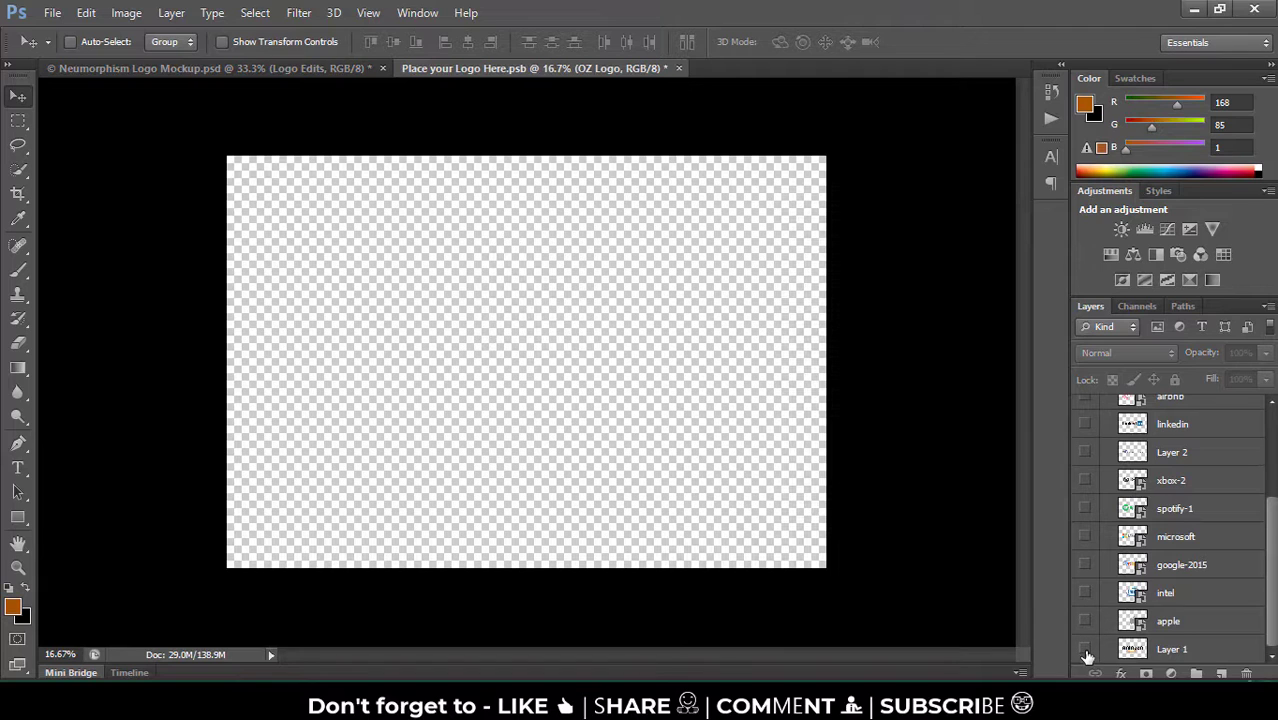
{"action": "left_click", "coordinate": [1084, 649]}
{"action": "left_click", "coordinate": [677, 69]}
{"action": "left_click", "coordinate": [557, 278]}
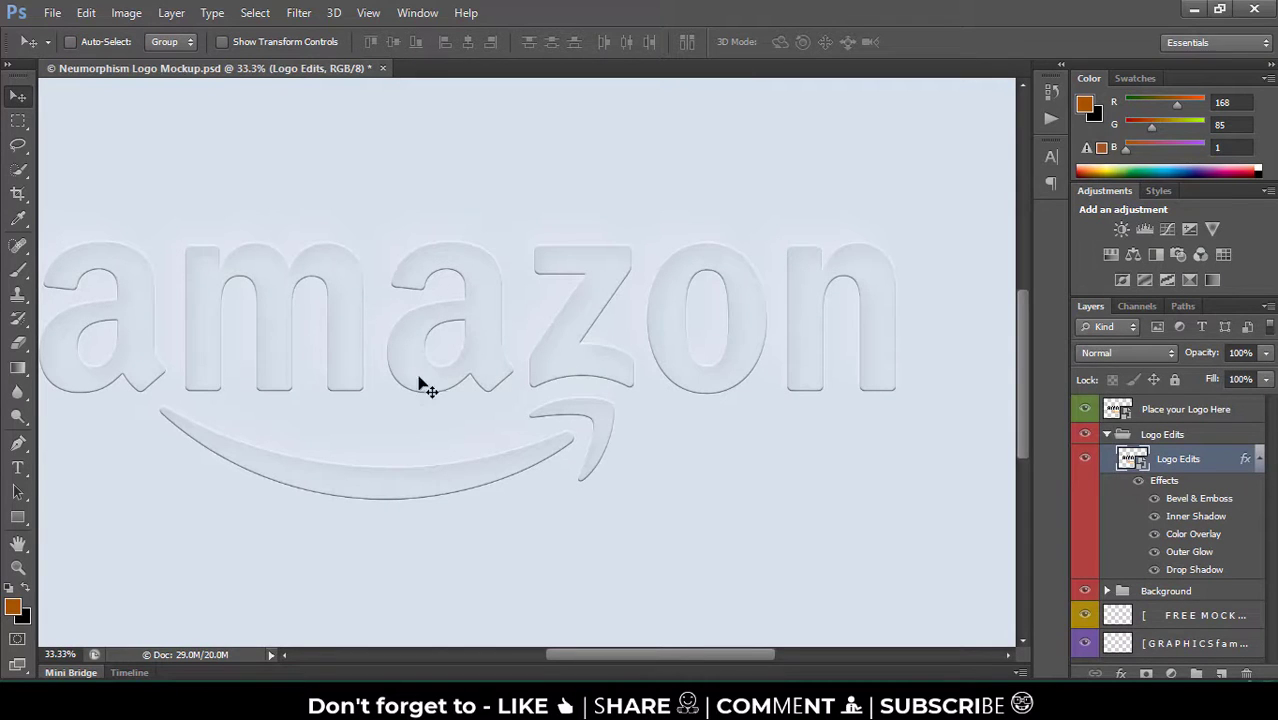
Step: Open the Logo Edits layer's style settings and switch off Bevel & Emboss and Texture on the Amazon logo
{"action": "left_click_drag", "start_coordinate": [562, 371], "coordinate": [608, 385]}
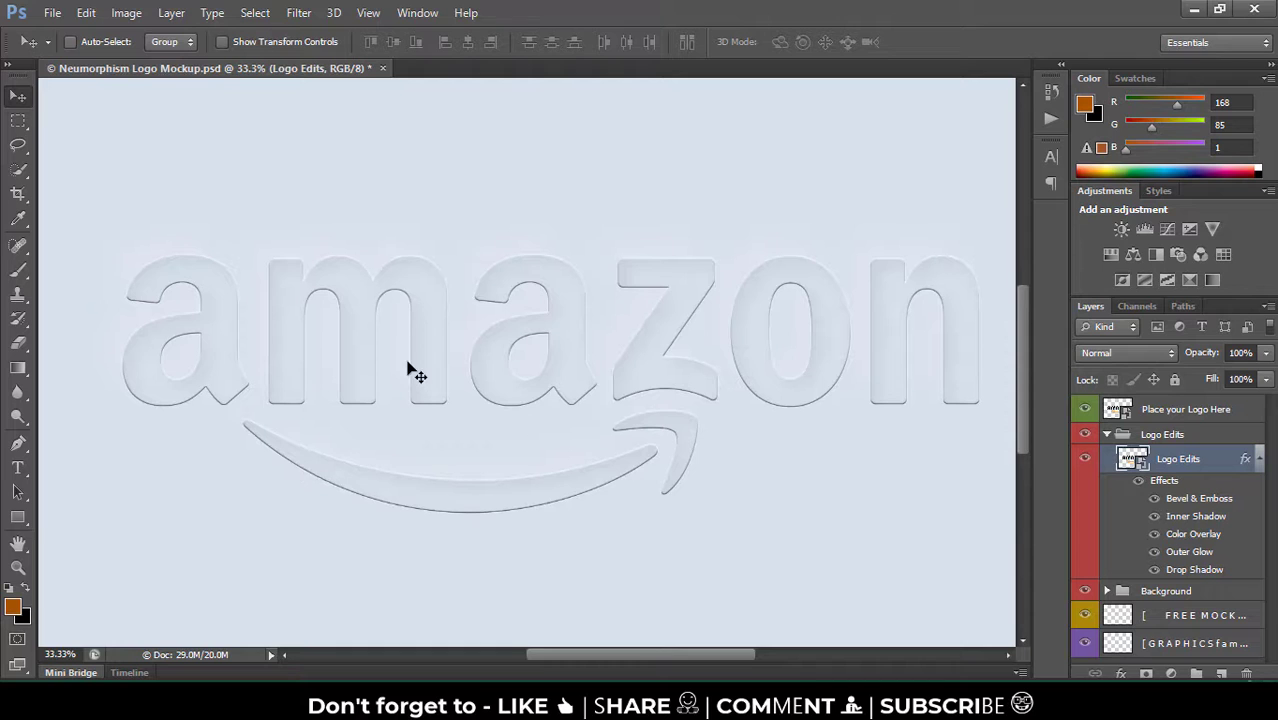
{"action": "double_click", "coordinate": [1245, 460]}
{"action": "left_click", "coordinate": [720, 227]}
{"action": "left_click", "coordinate": [708, 186]}
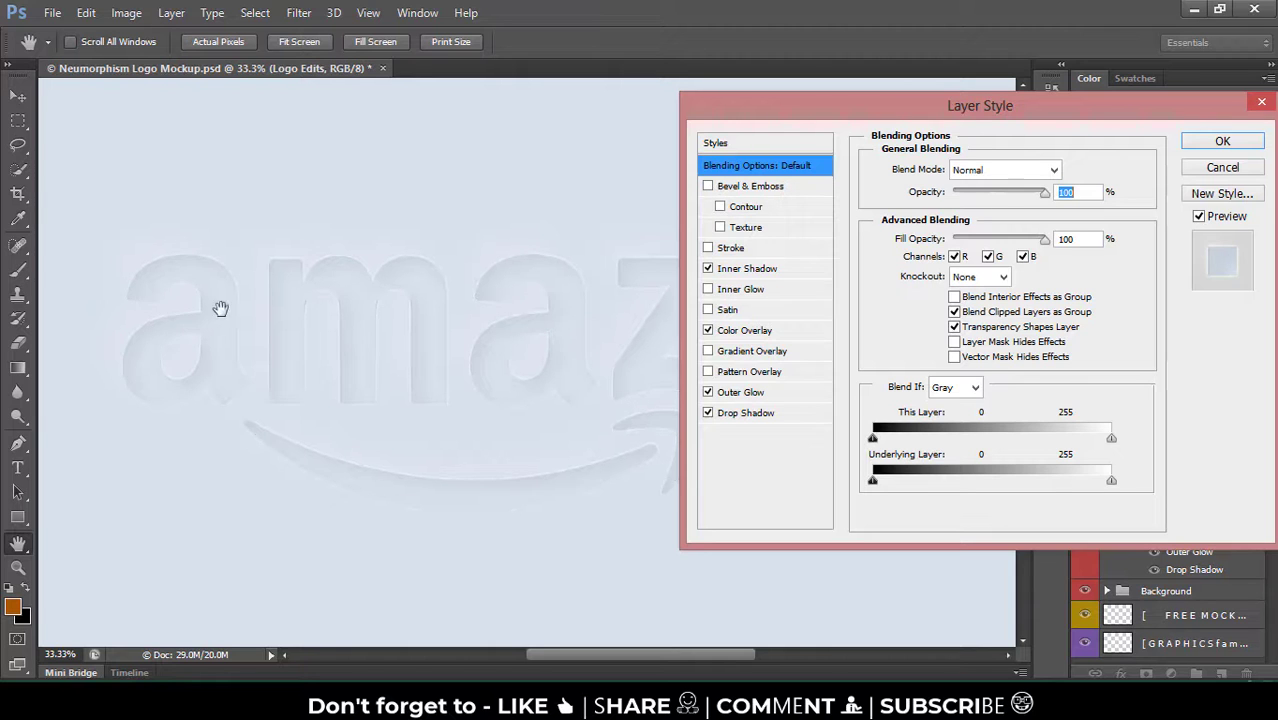
Step: Enable Bevel & Emboss with Contour on the Amazon logo and set the Contour range to 44%
{"action": "left_click_drag", "start_coordinate": [985, 96], "coordinate": [881, 133]}
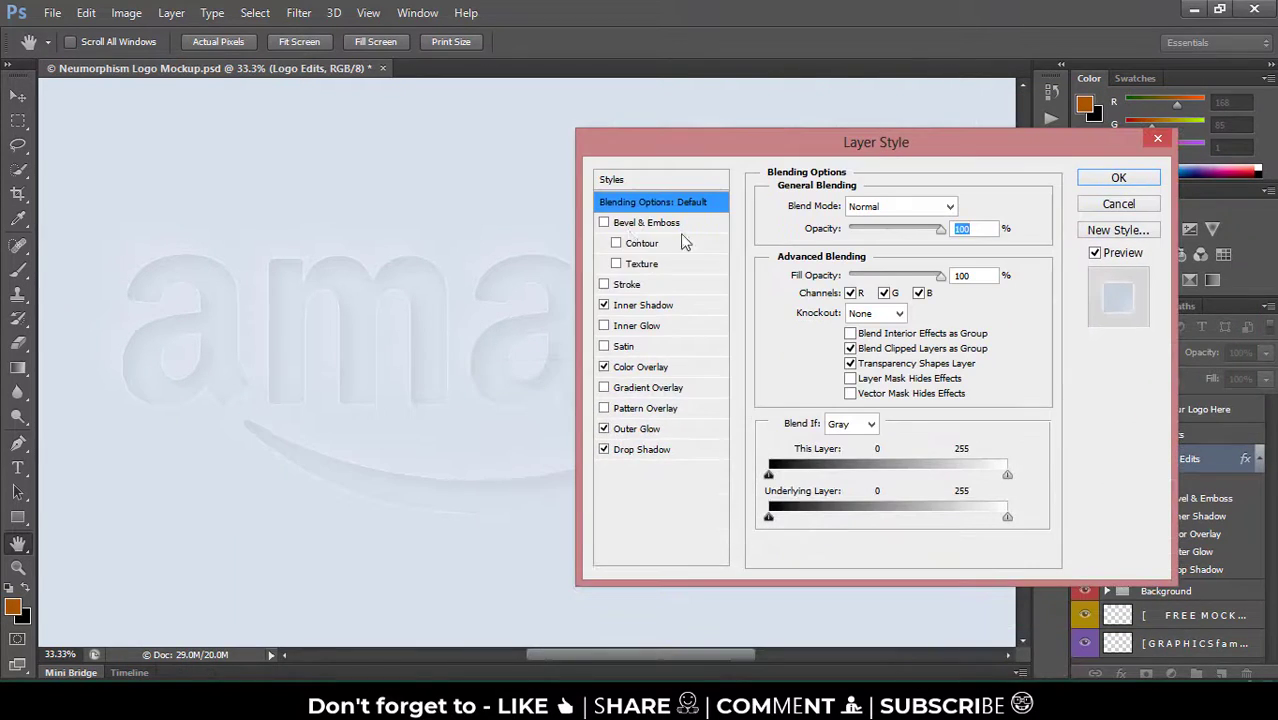
{"action": "left_click", "coordinate": [622, 222]}
{"action": "left_click", "coordinate": [617, 244]}
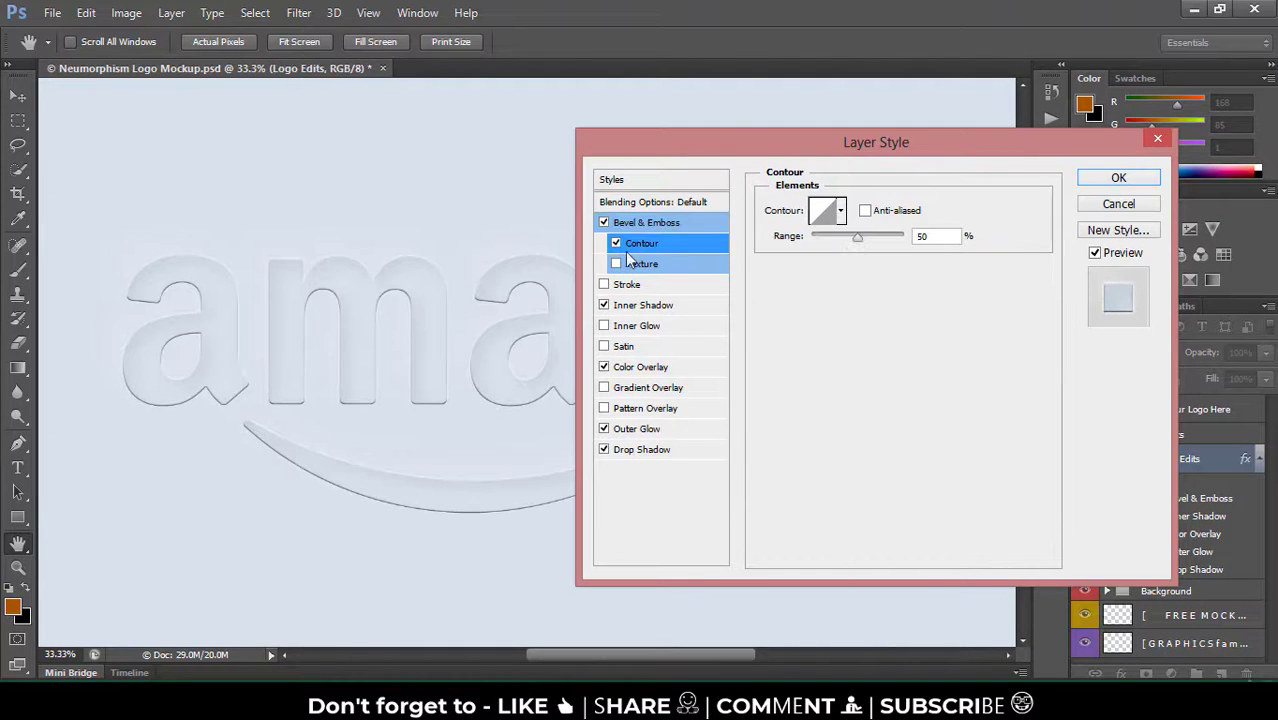
{"action": "left_click_drag", "start_coordinate": [894, 241], "coordinate": [851, 240]}
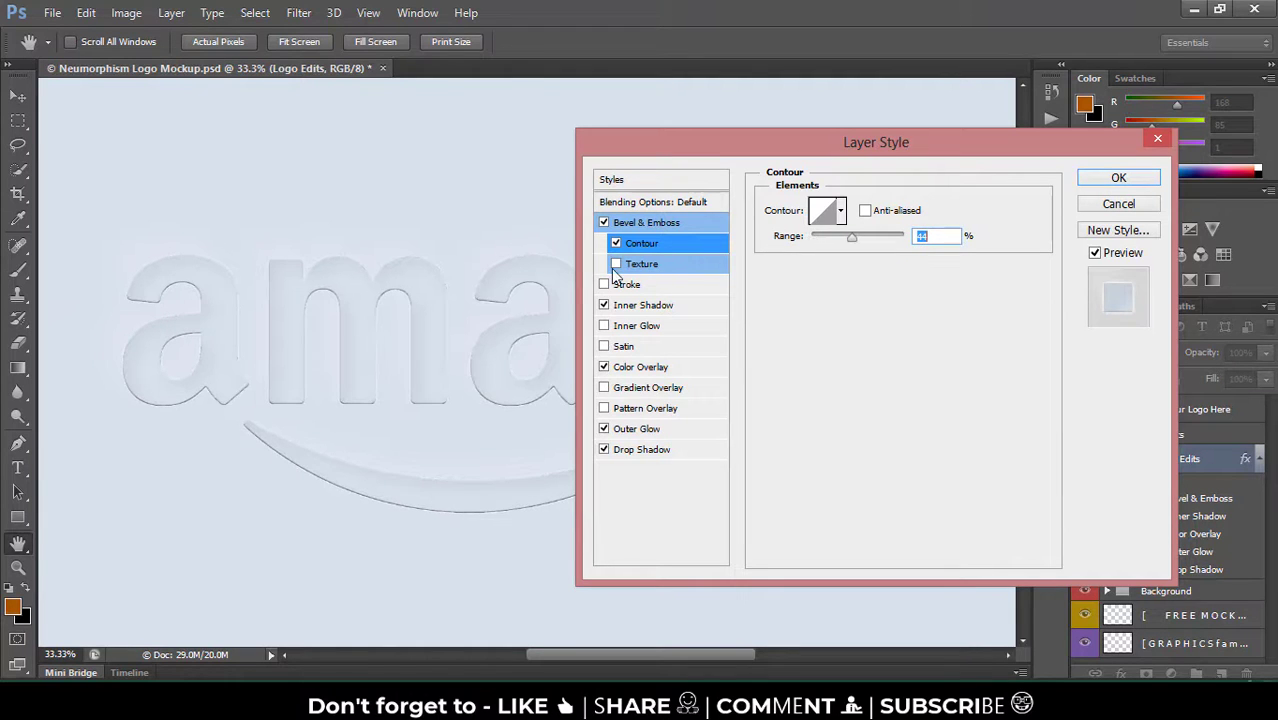